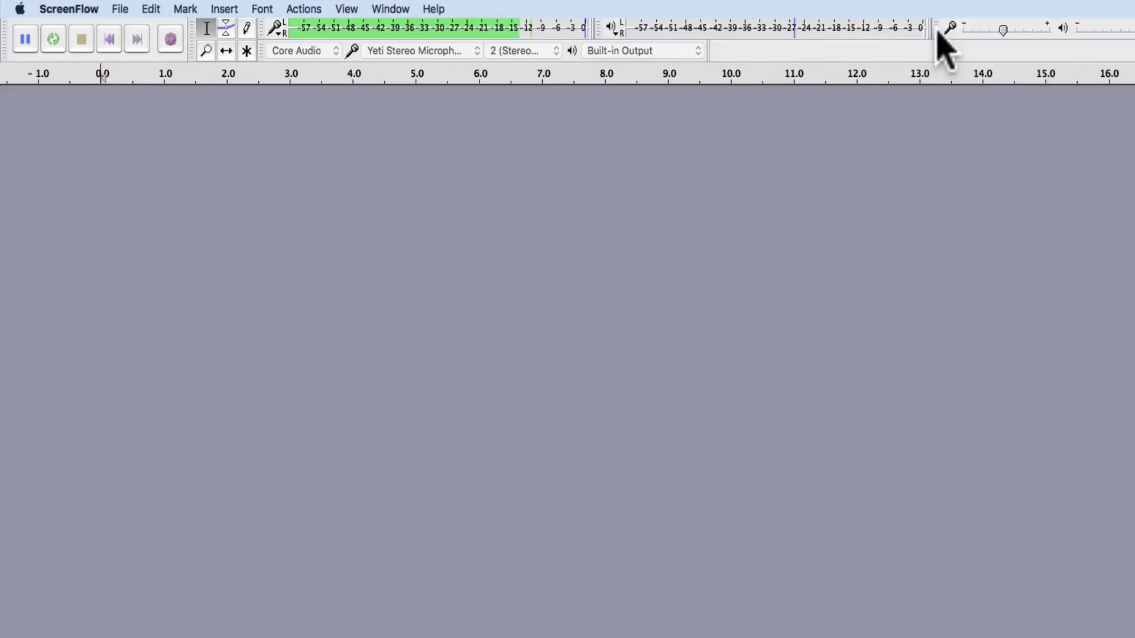
Float the Mixer and Playback Meter toolbars, then dock the playback meter back among the toolbars.
left_click_drag(935, 30, 272, 422)
left_click_drag(597, 27, 105, 331)
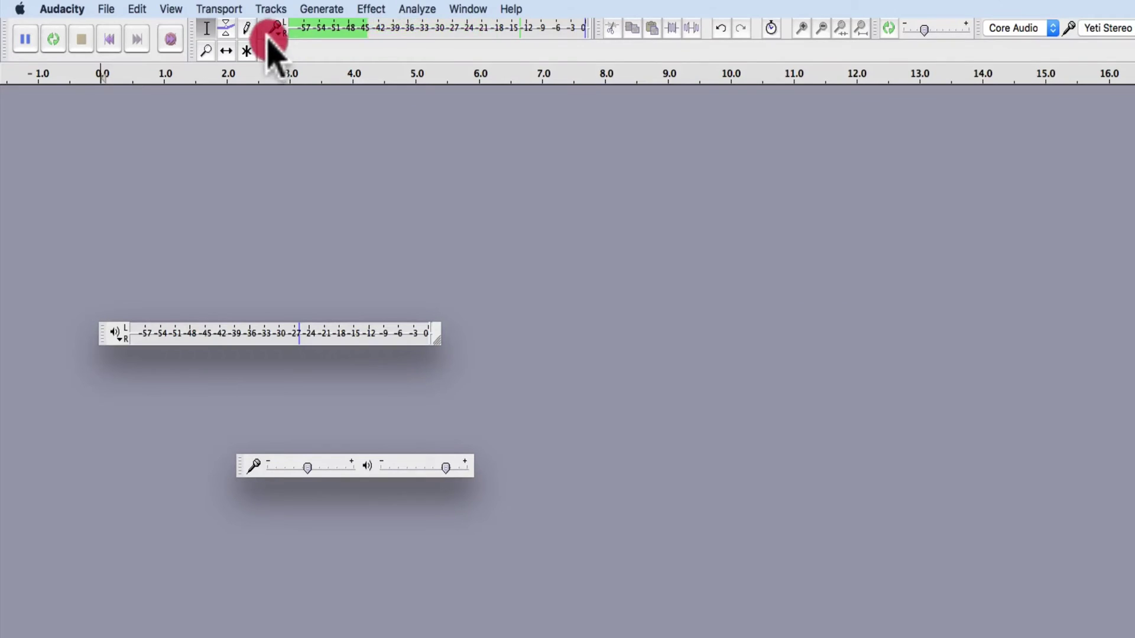
left_click_drag(100, 334, 253, 62)
left_click_drag(241, 467, 418, 70)
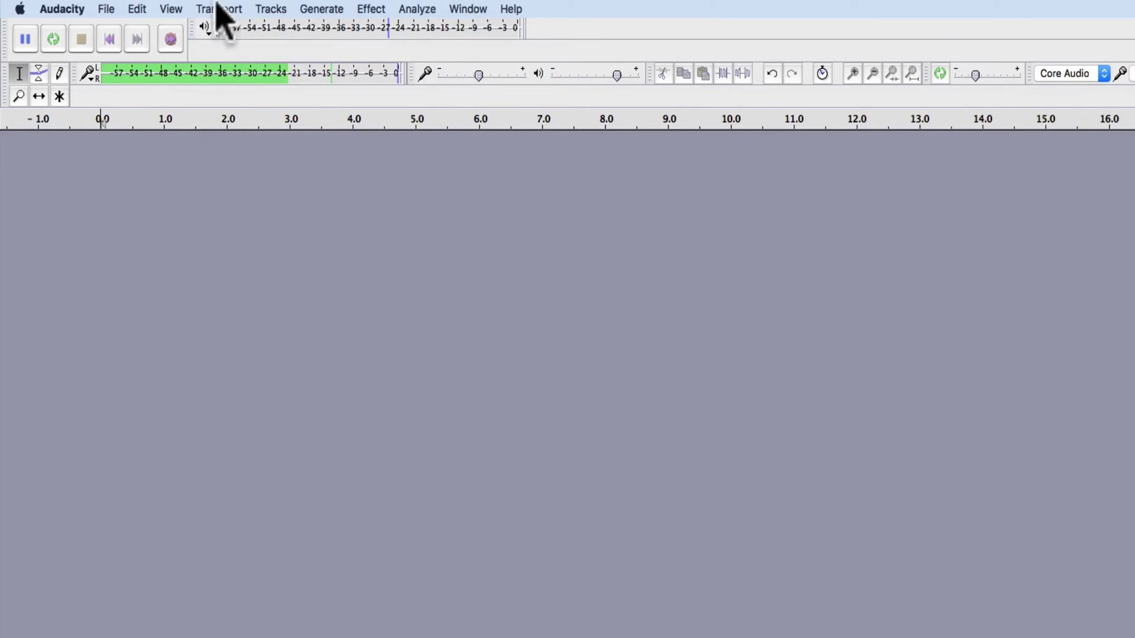
Restore the default toolbar layout with View > Toolbars > Reset Toolbars.
left_click(179, 9)
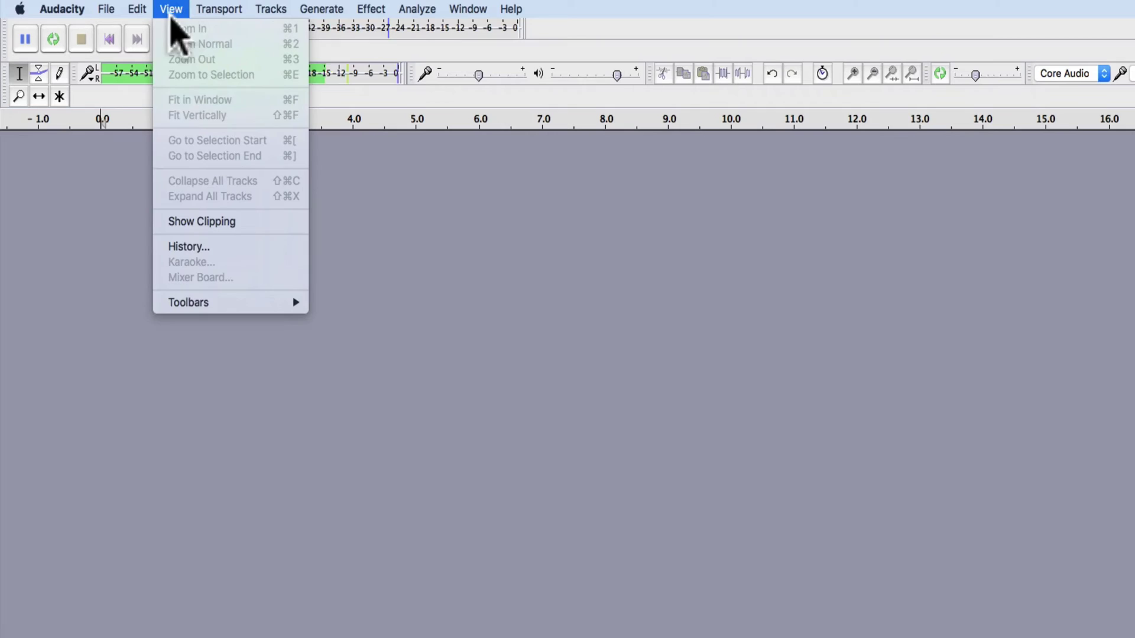
mouse_move(220, 302)
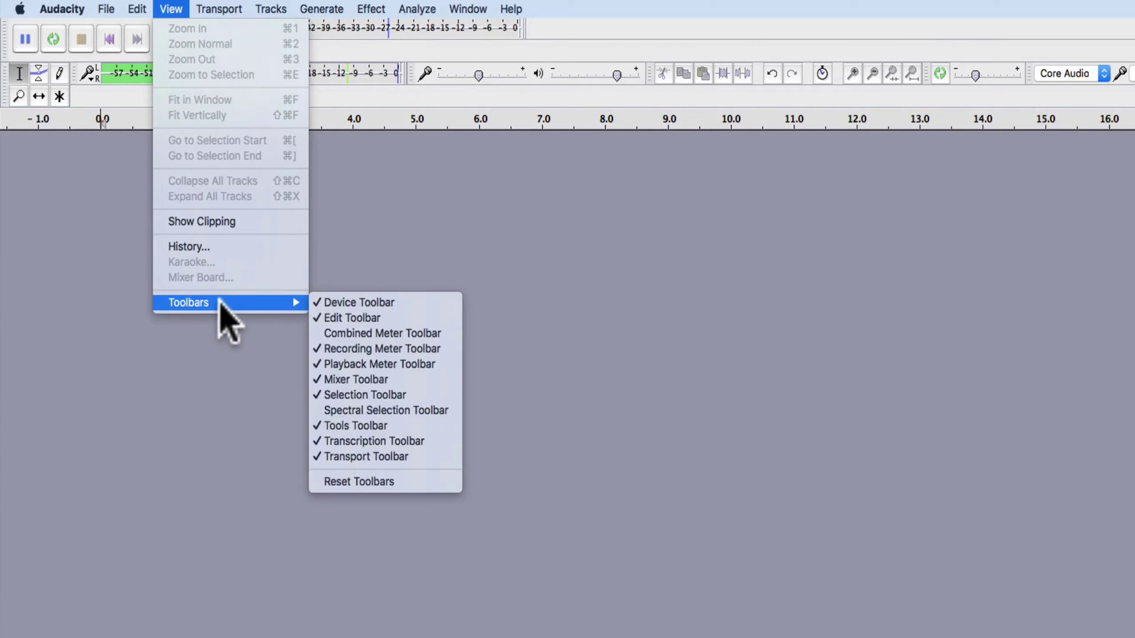
left_click(413, 481)
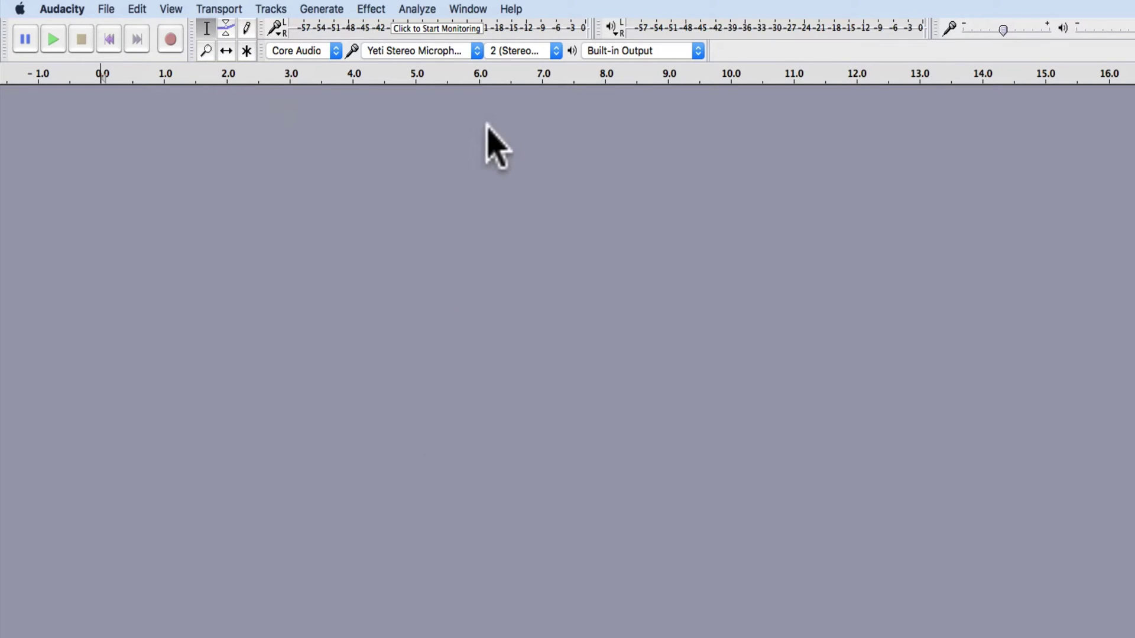
Start microphone monitoring, nudge the playback volume, and set recording volume to about 0.66.
left_click(459, 30)
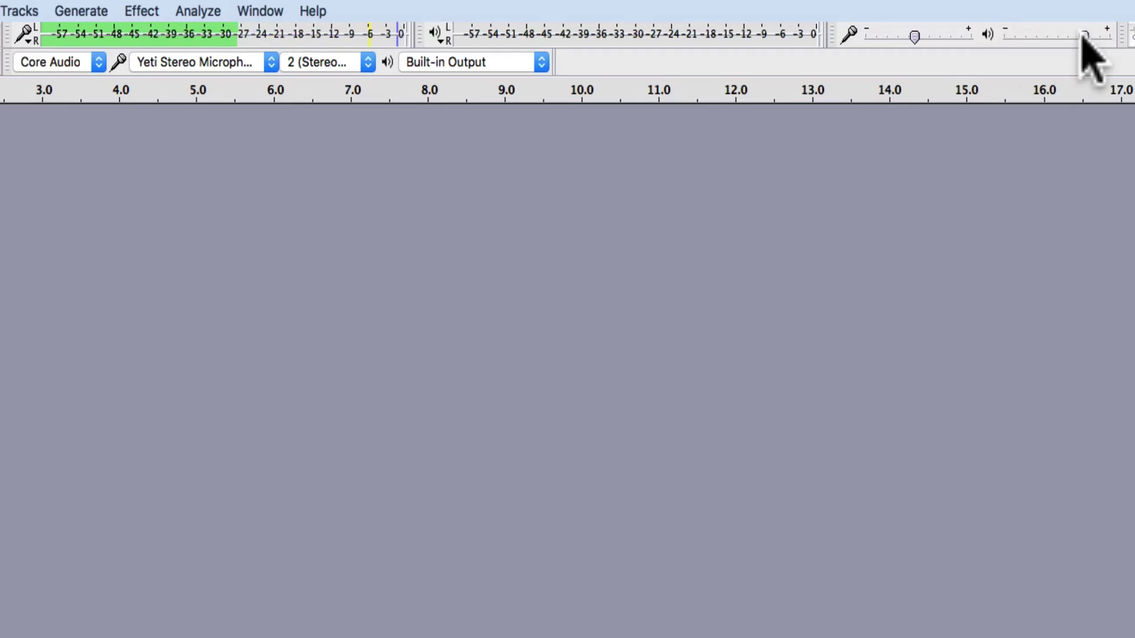
mouse_move(1083, 36)
left_mouse_down()
mouse_move(1012, 36)
mouse_move(1090, 36)
left_mouse_up()
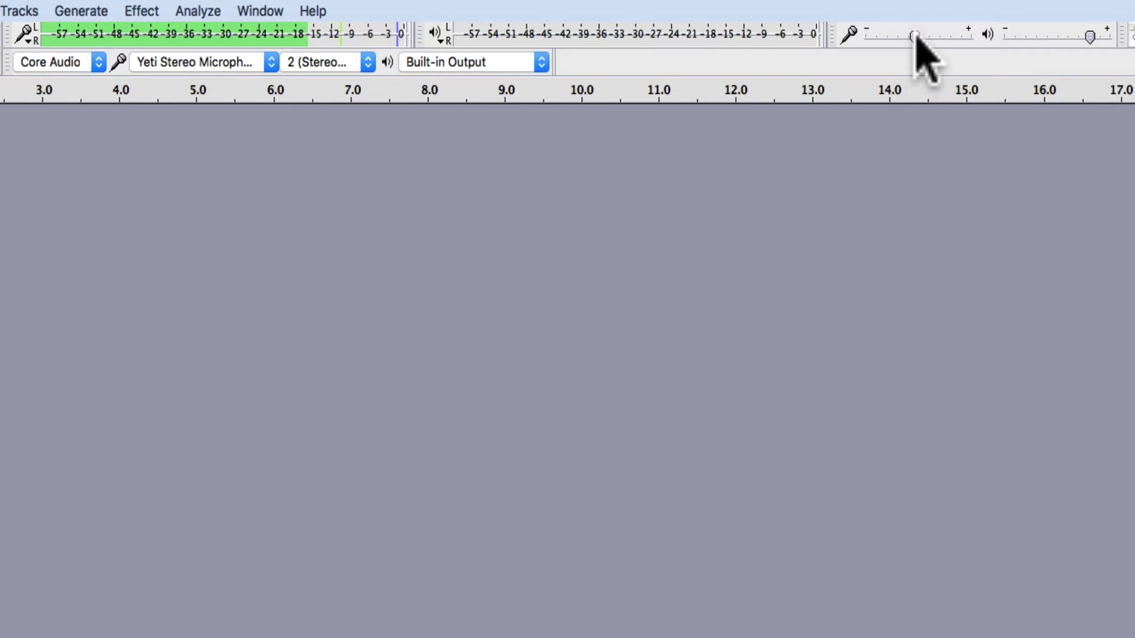
mouse_move(916, 36)
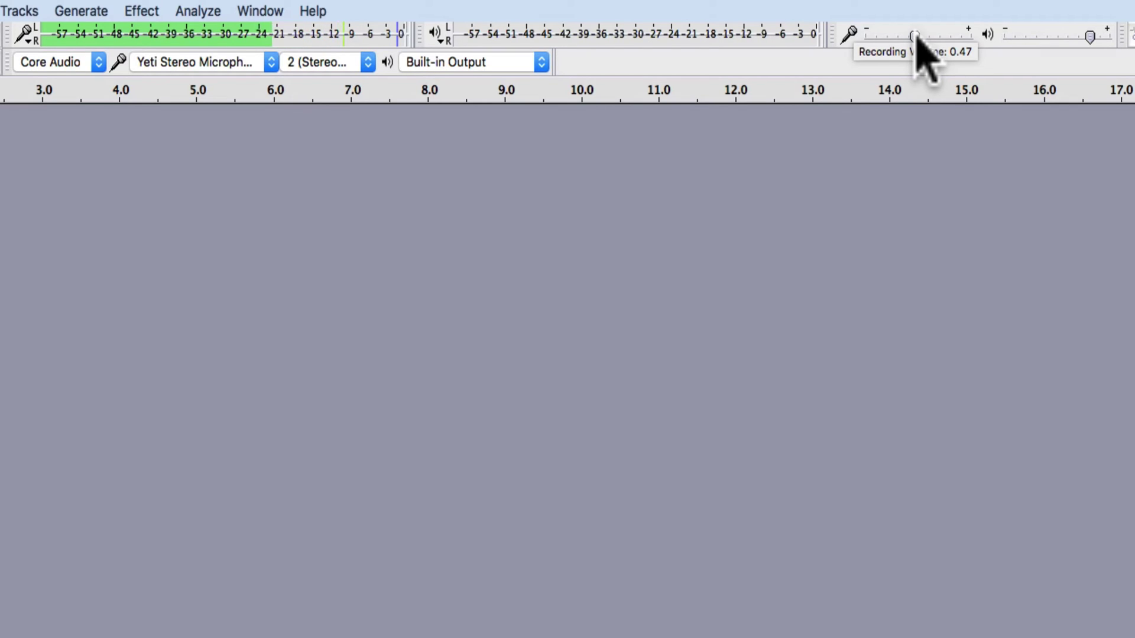
left_click_drag(917, 37, 971, 38)
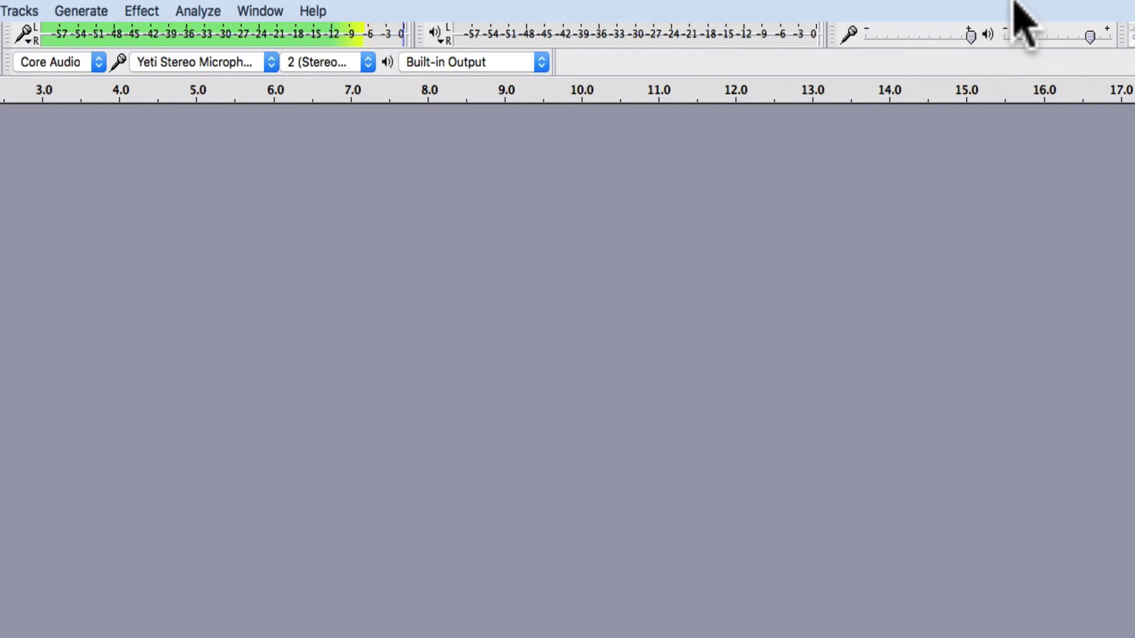
left_click(969, 34)
left_click_drag(969, 34, 927, 34)
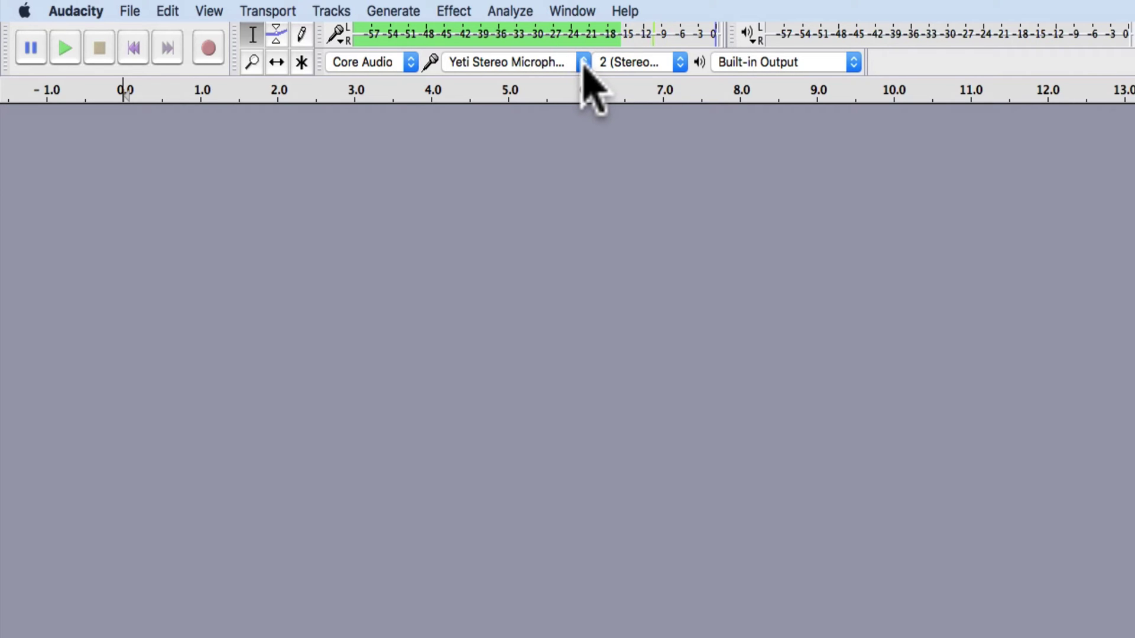
Switch the recording device to the Built-in Microphone and monitor its input level.
left_click(582, 63)
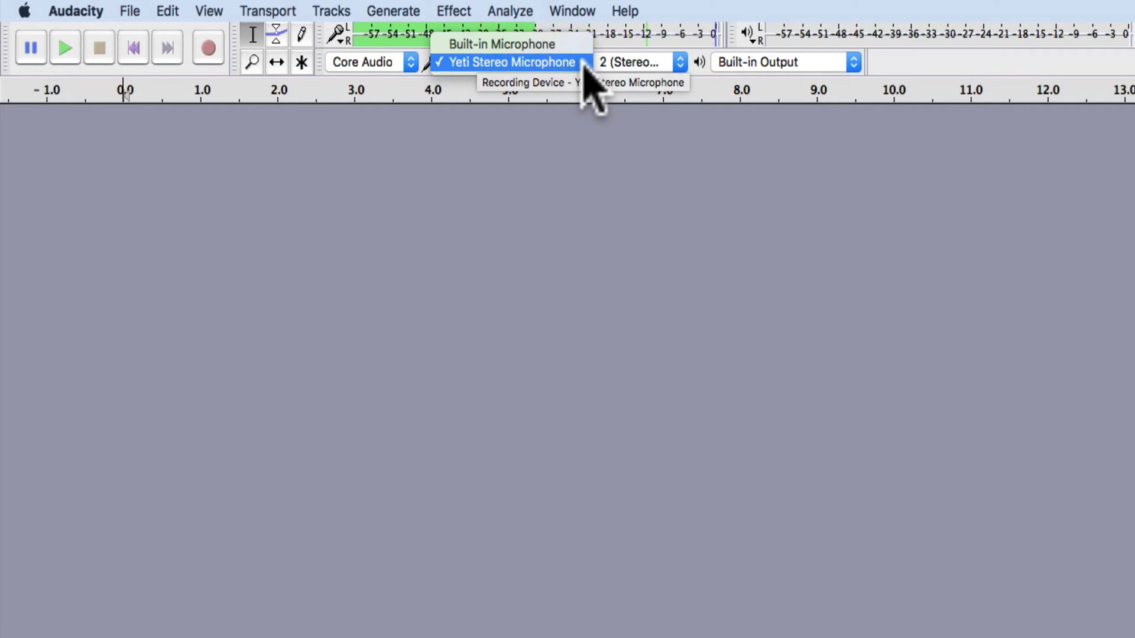
left_click(580, 44)
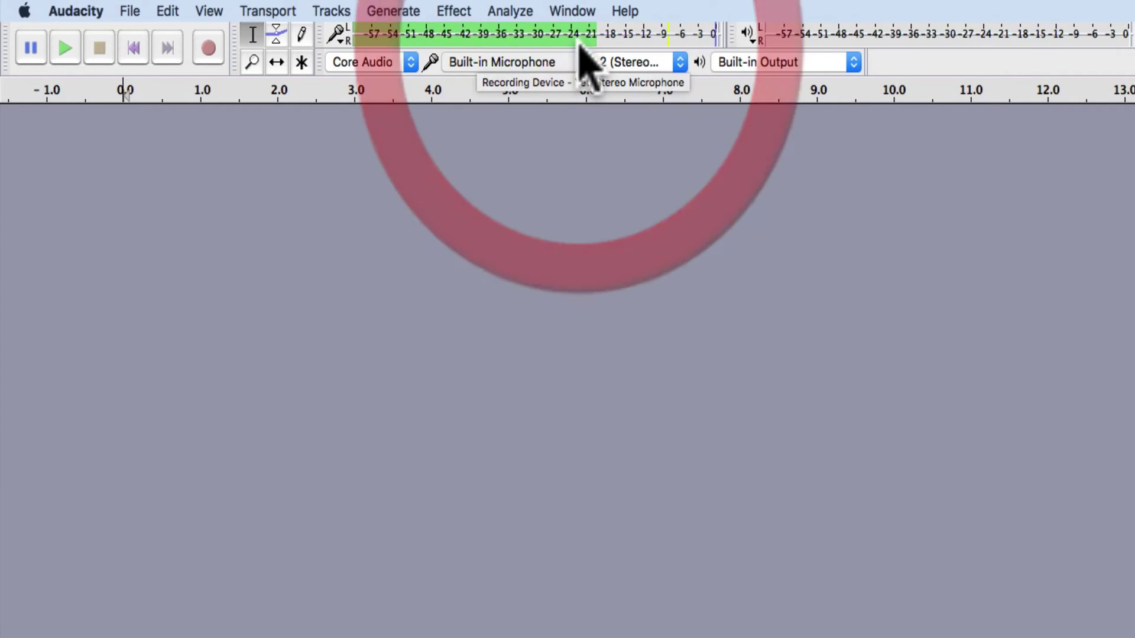
left_click(580, 34)
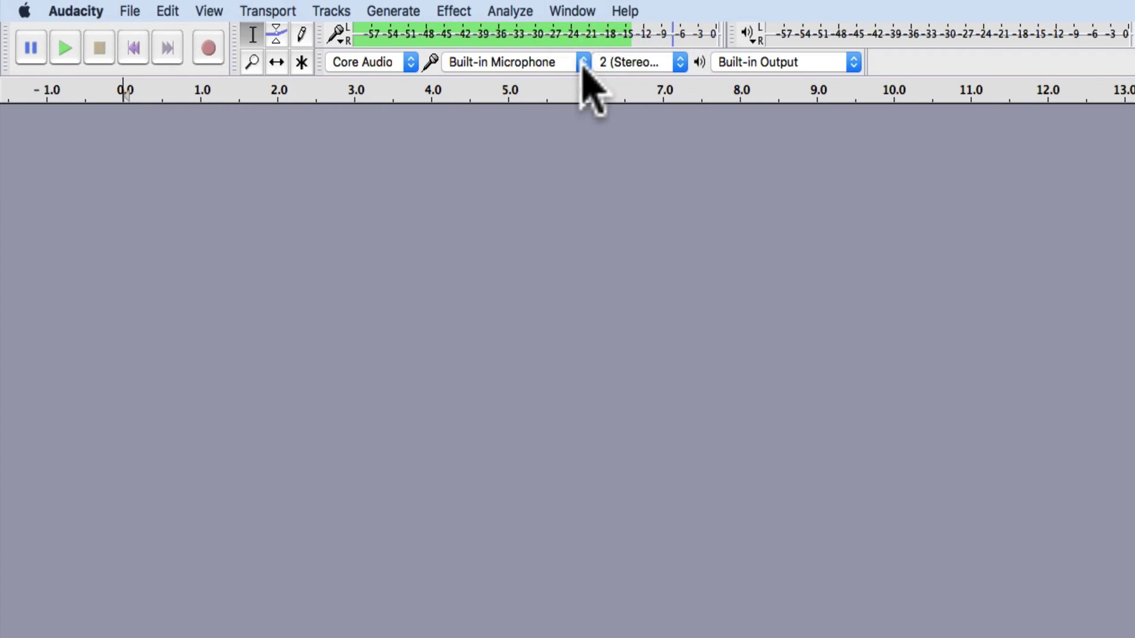
Switch back to the Yeti Stereo Microphone and set recording channels to 1 (Mono).
left_click(583, 63)
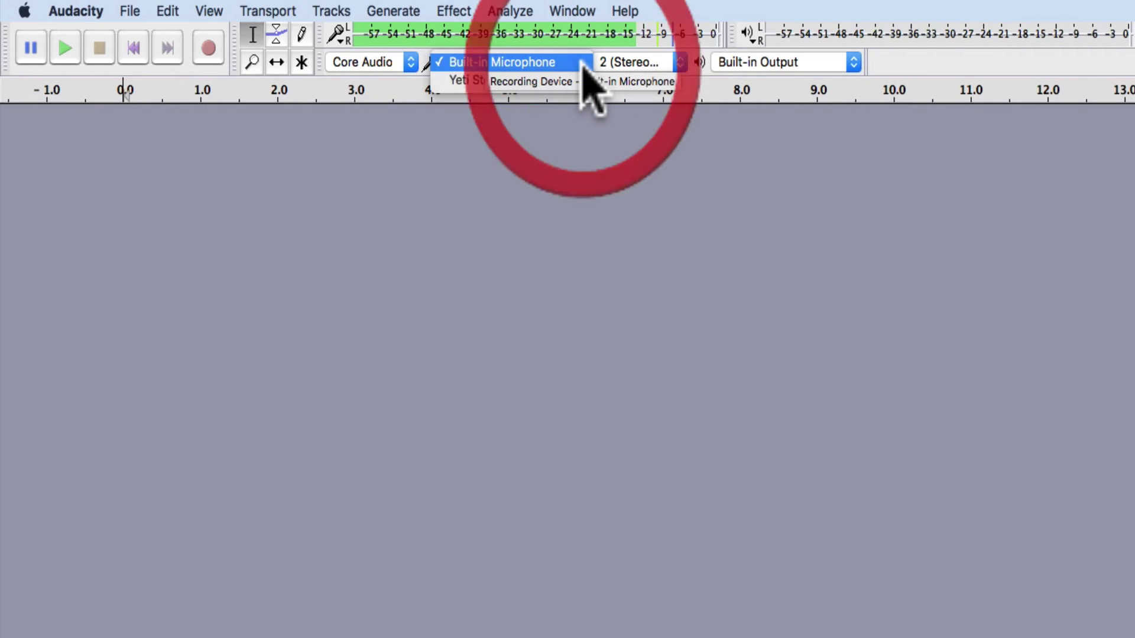
left_click(480, 81)
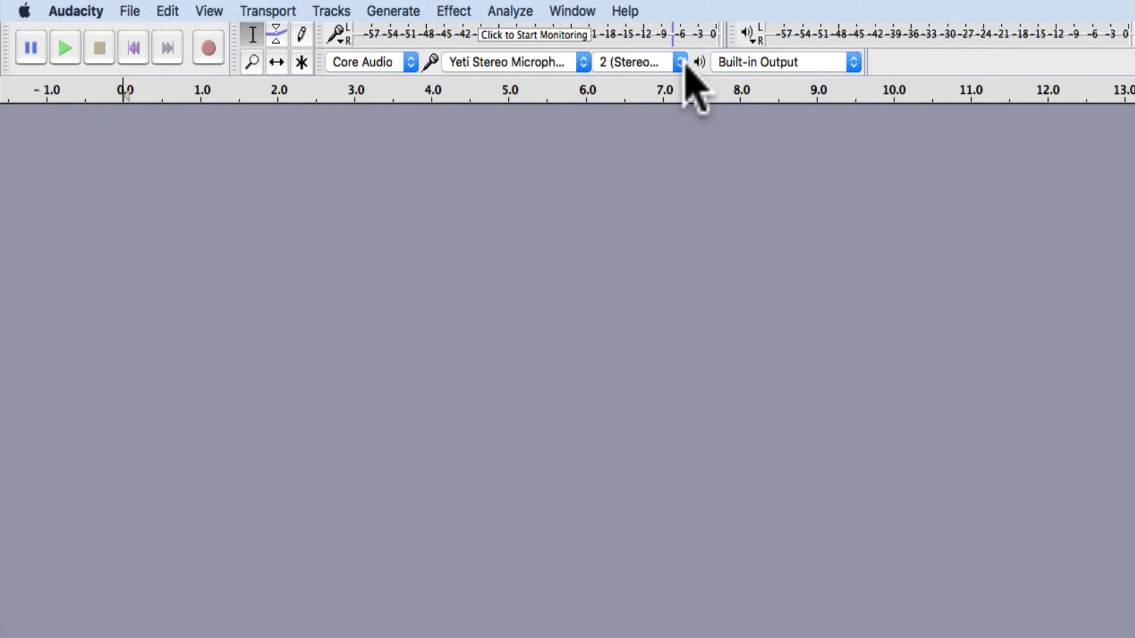
left_click(654, 67)
left_click(665, 44)
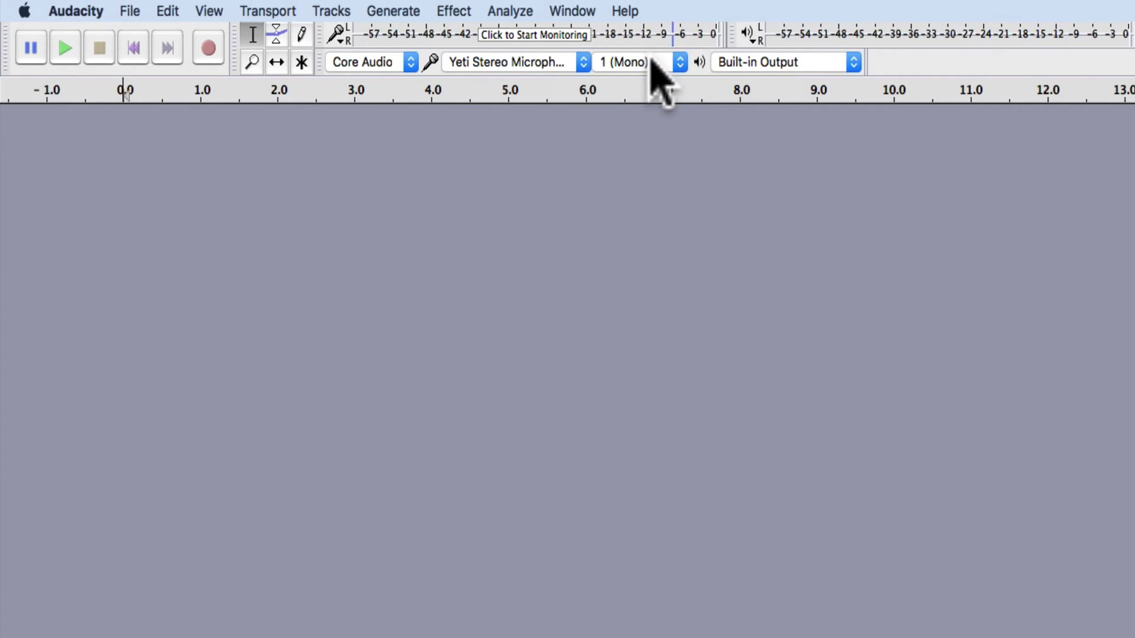
Start monitoring the mono Yeti microphone's input level on the recording meter.
left_click(542, 39)
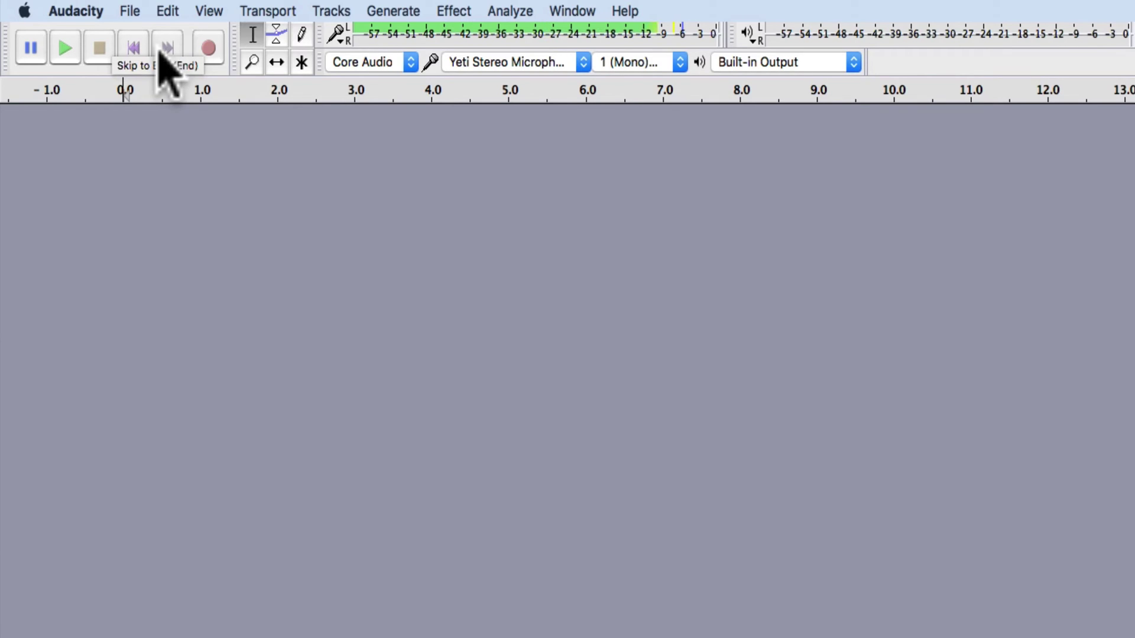
Record about 28 seconds of spoken announcement onto a new mono track, pausing once midway.
left_click(208, 46)
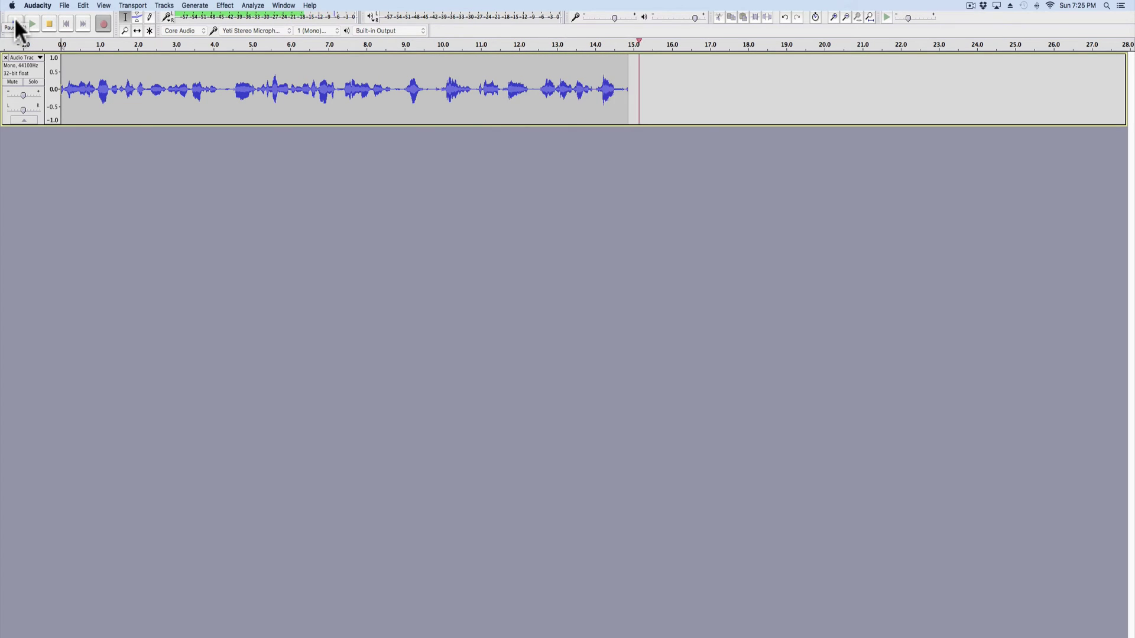
left_click(15, 23)
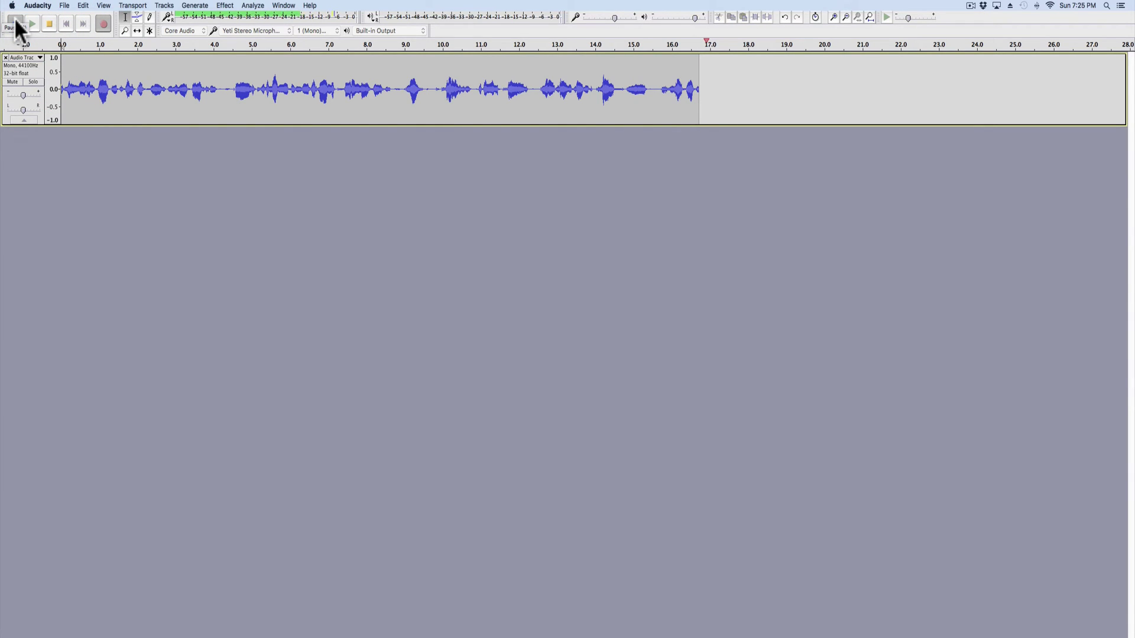
left_click(15, 23)
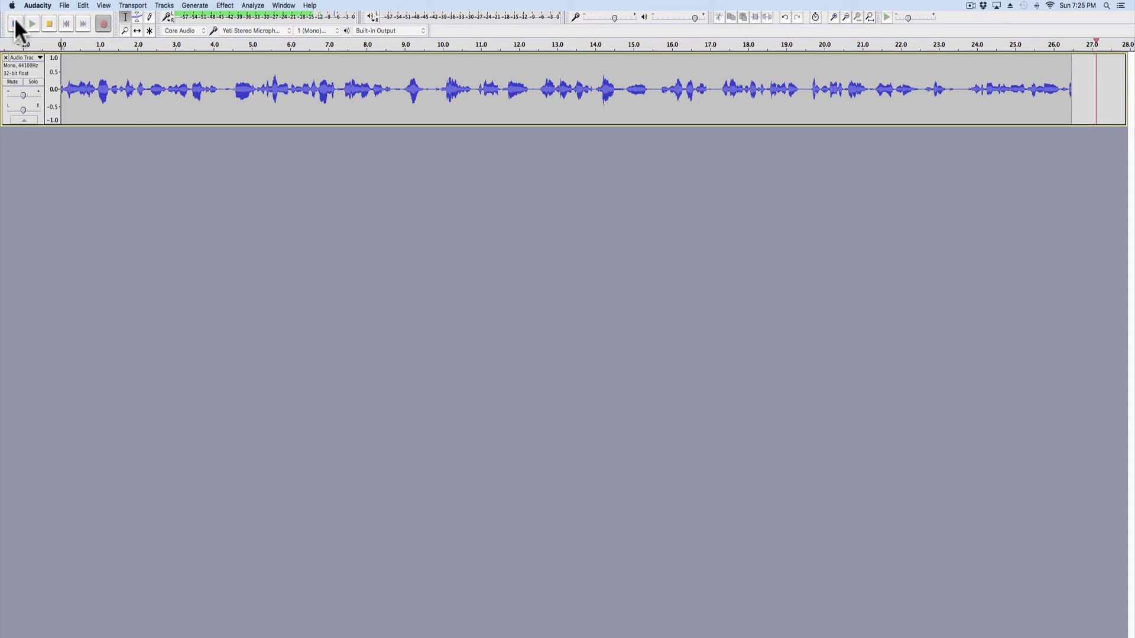
left_click(50, 23)
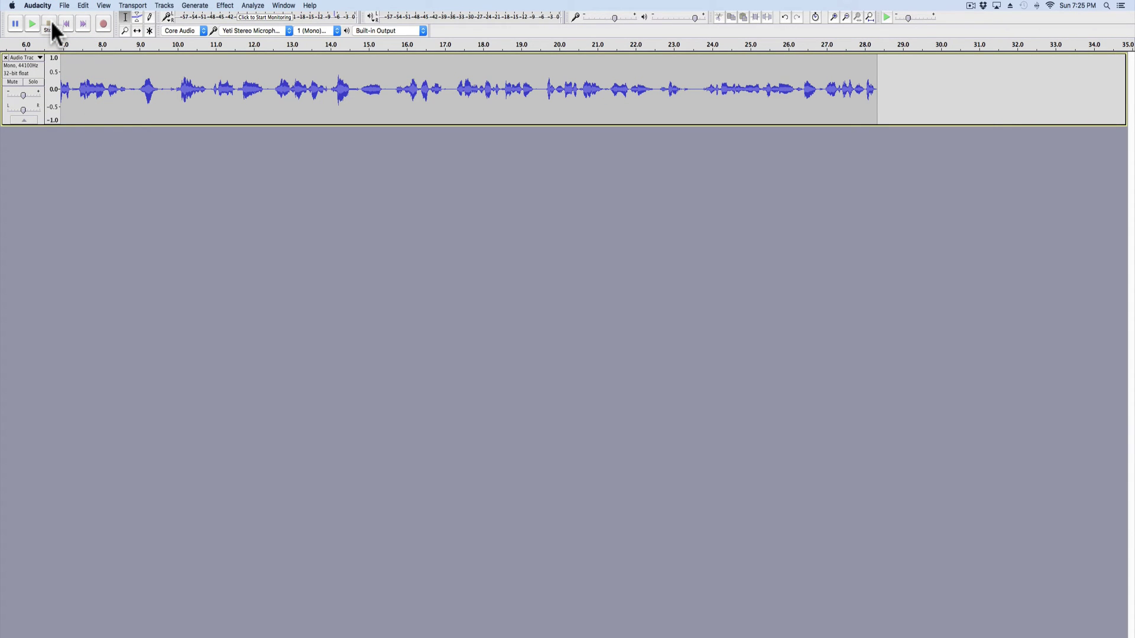
Record a second voice take of about 34 seconds on a new track, muting the first track.
left_click(104, 25)
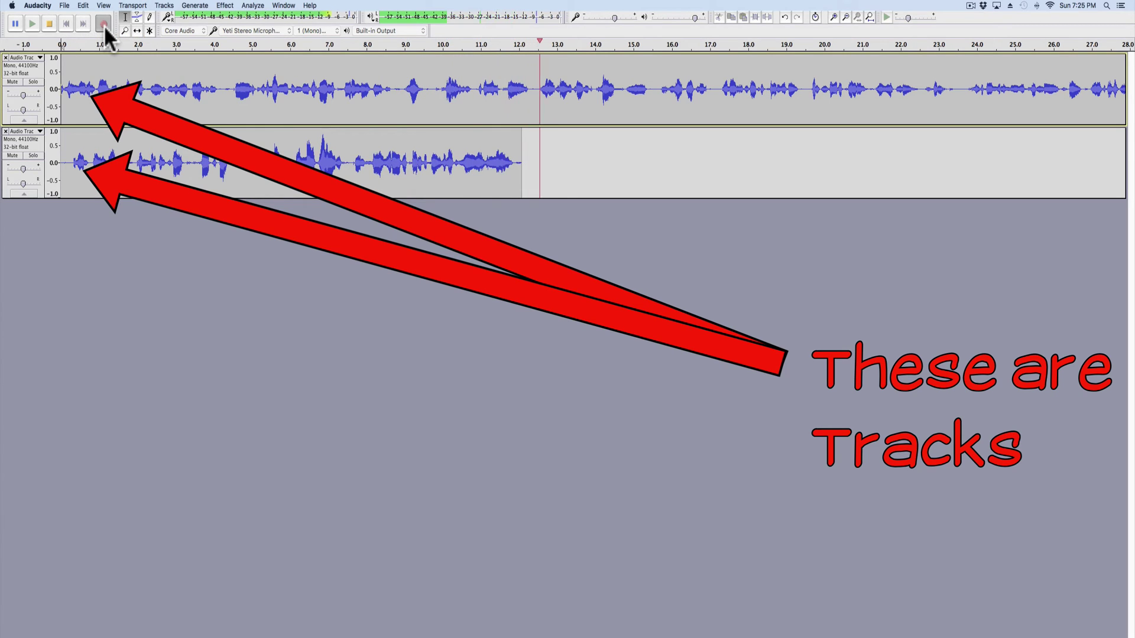
left_click(14, 81)
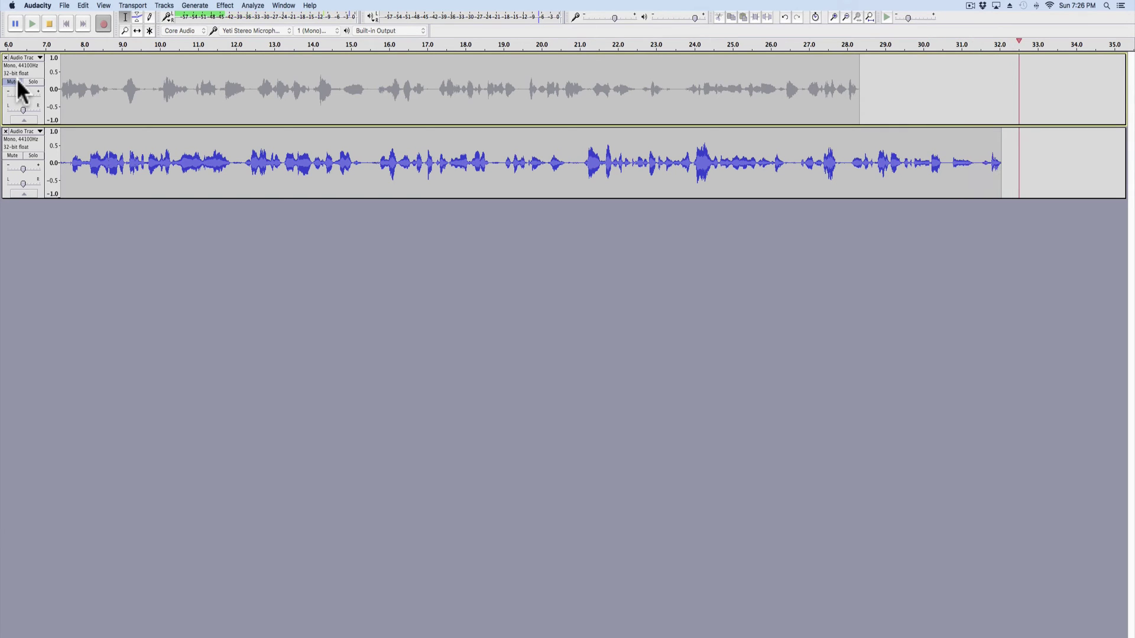
left_click(48, 23)
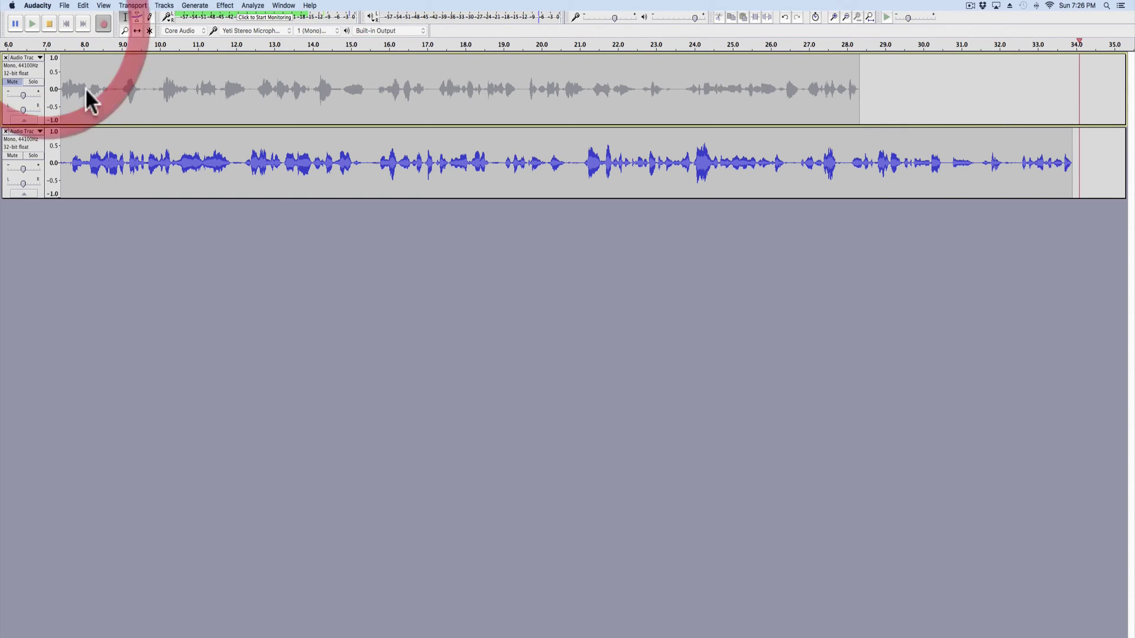
Unmute the first track, play both takes back, then delete both audio tracks.
left_click(11, 82)
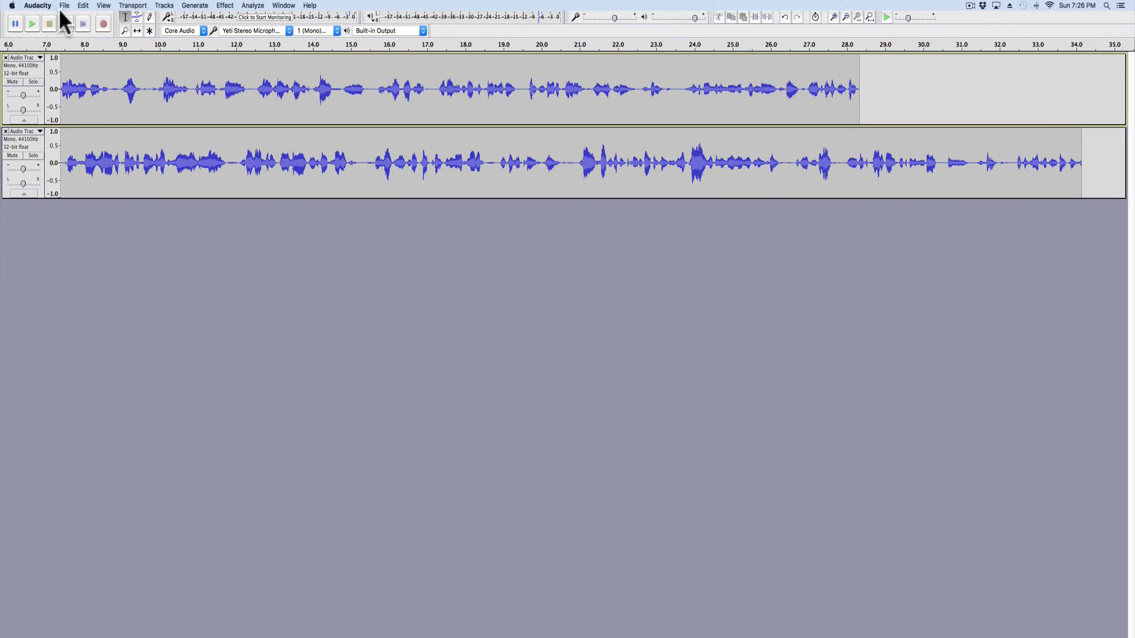
left_click(33, 23)
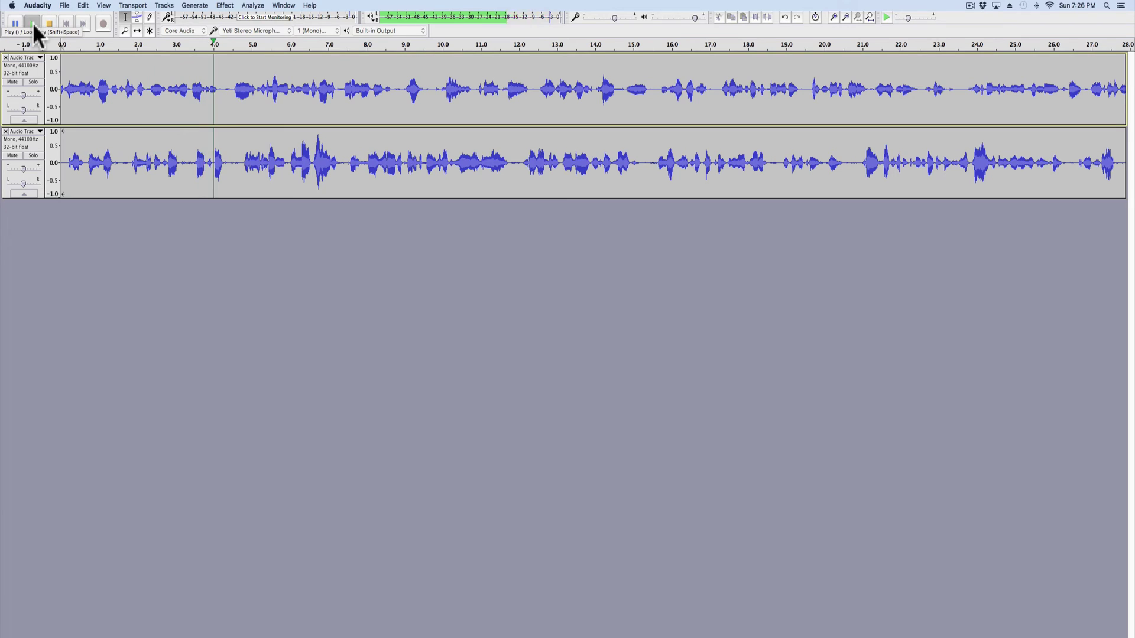
left_click(48, 24)
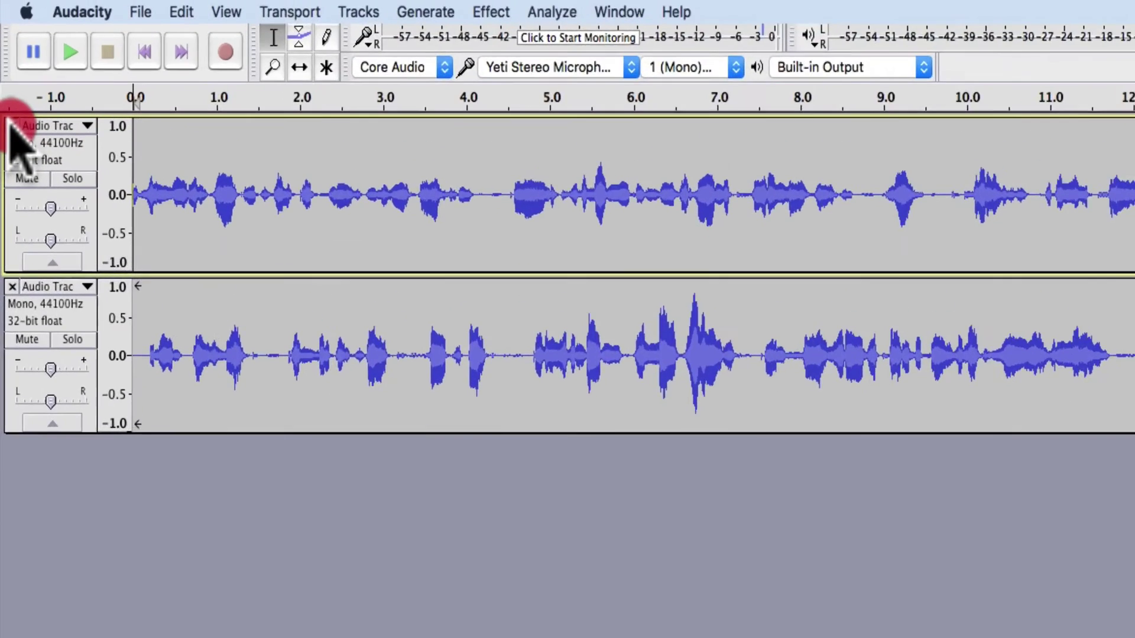
left_click(5, 57)
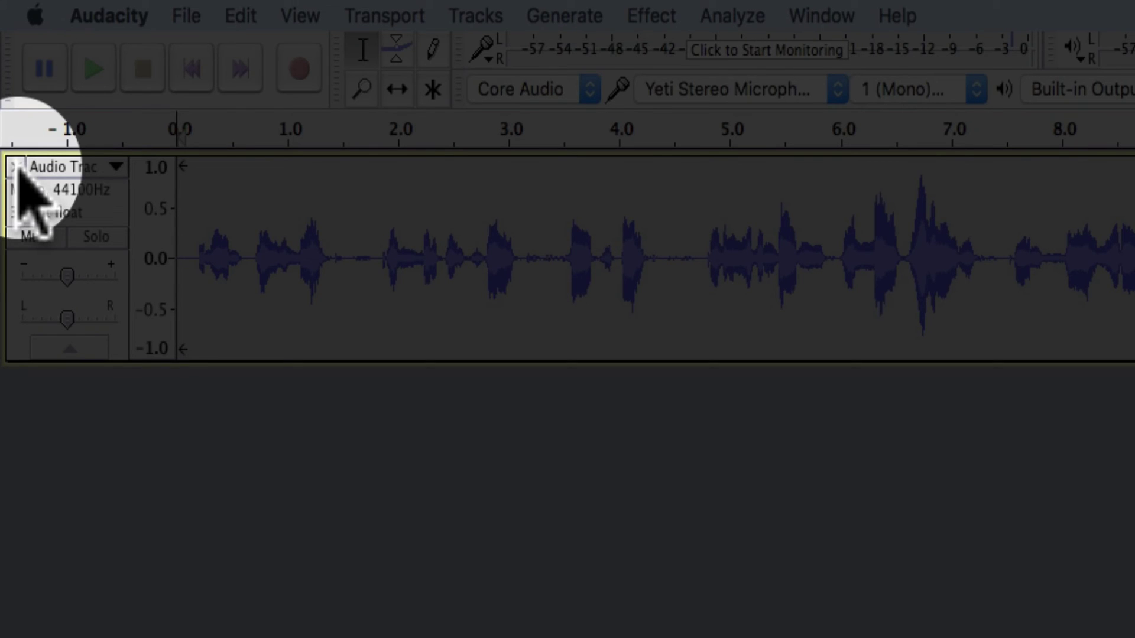
left_click(15, 168)
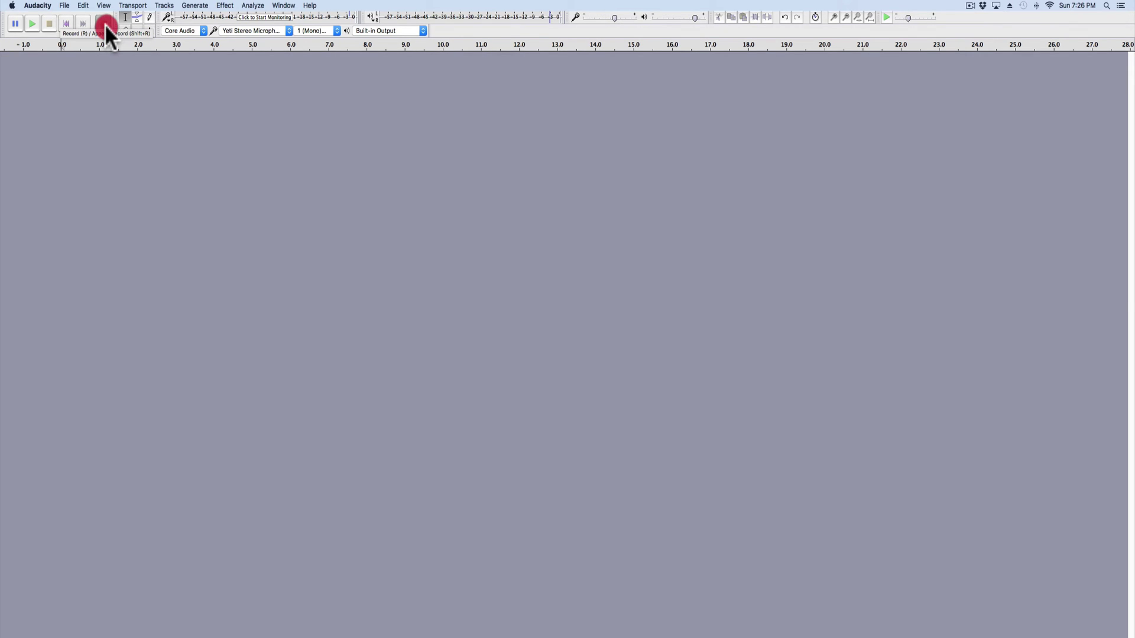
Record a roughly 19-second announcement on a fresh mono track and play it back.
left_click(104, 24)
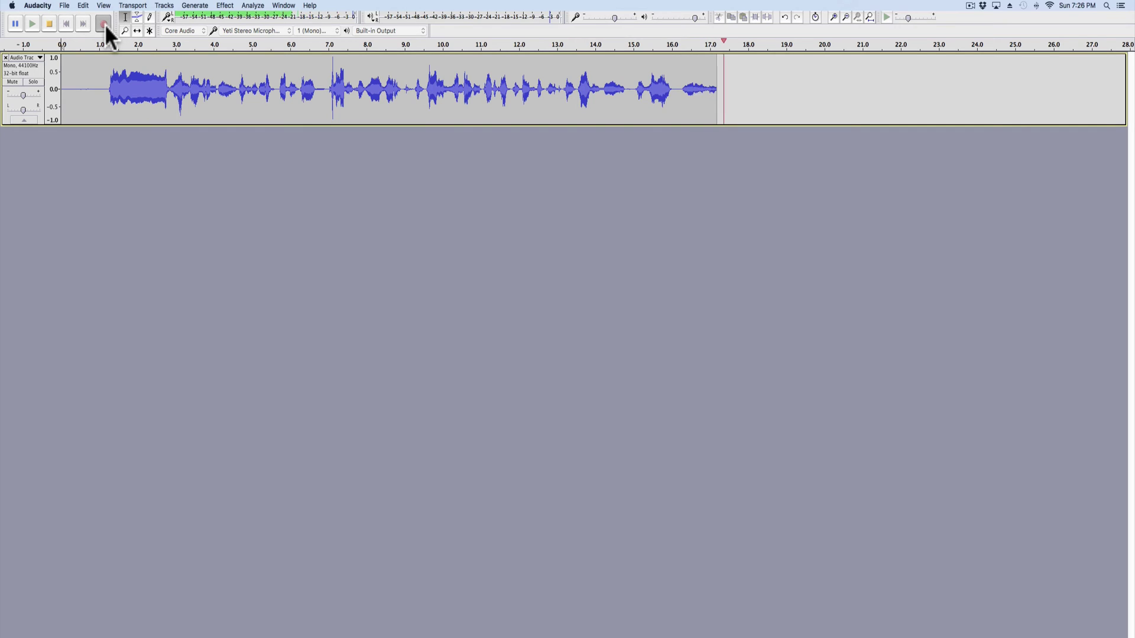
left_click(50, 24)
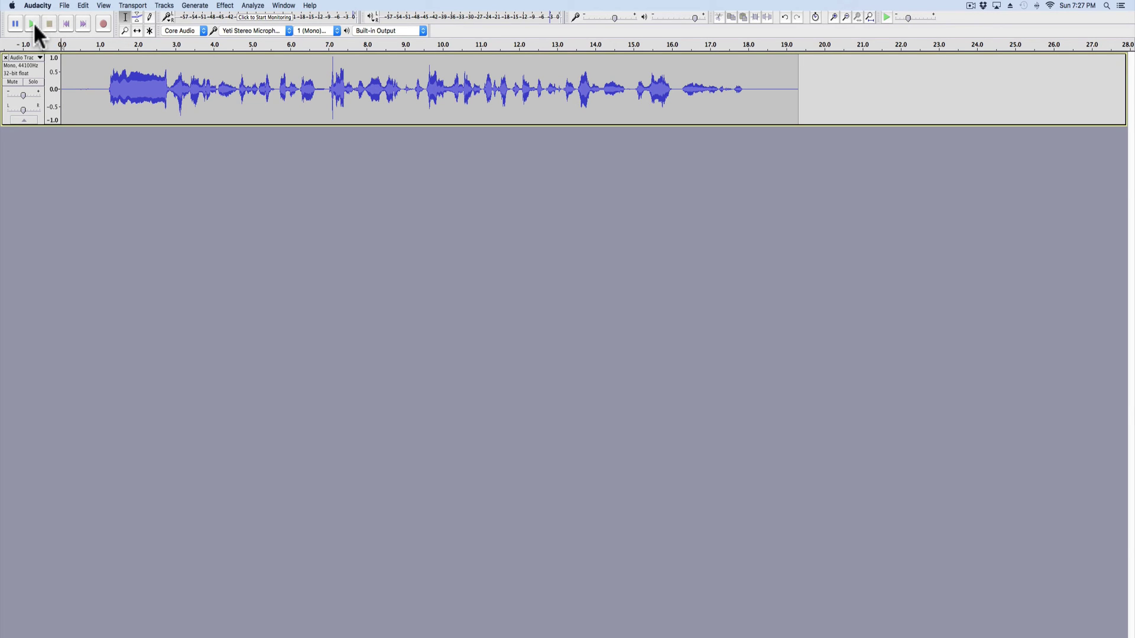
left_click(33, 23)
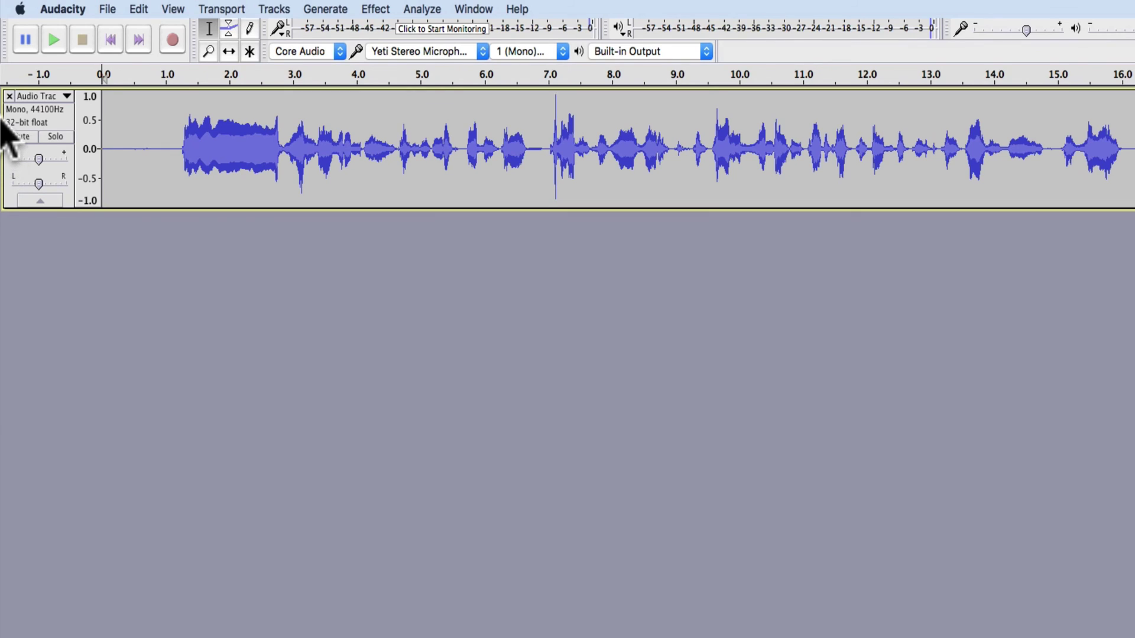
Import the Rolemusic mp3 from Desktop > Tech Intro as a new stereo track.
left_click(105, 8)
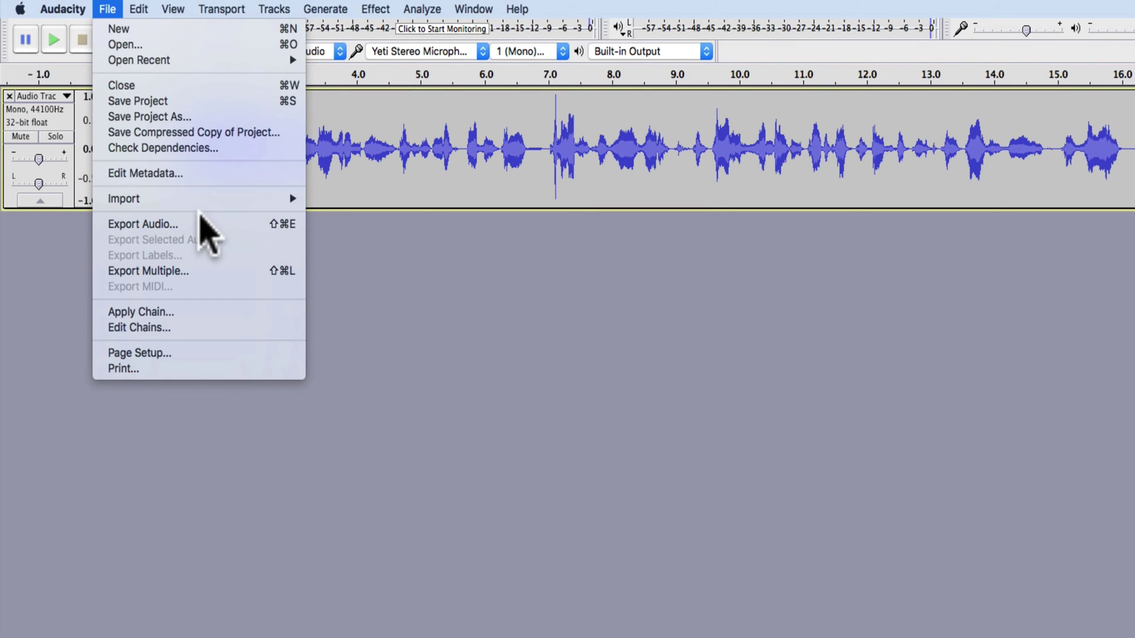
mouse_move(201, 201)
left_click(334, 199)
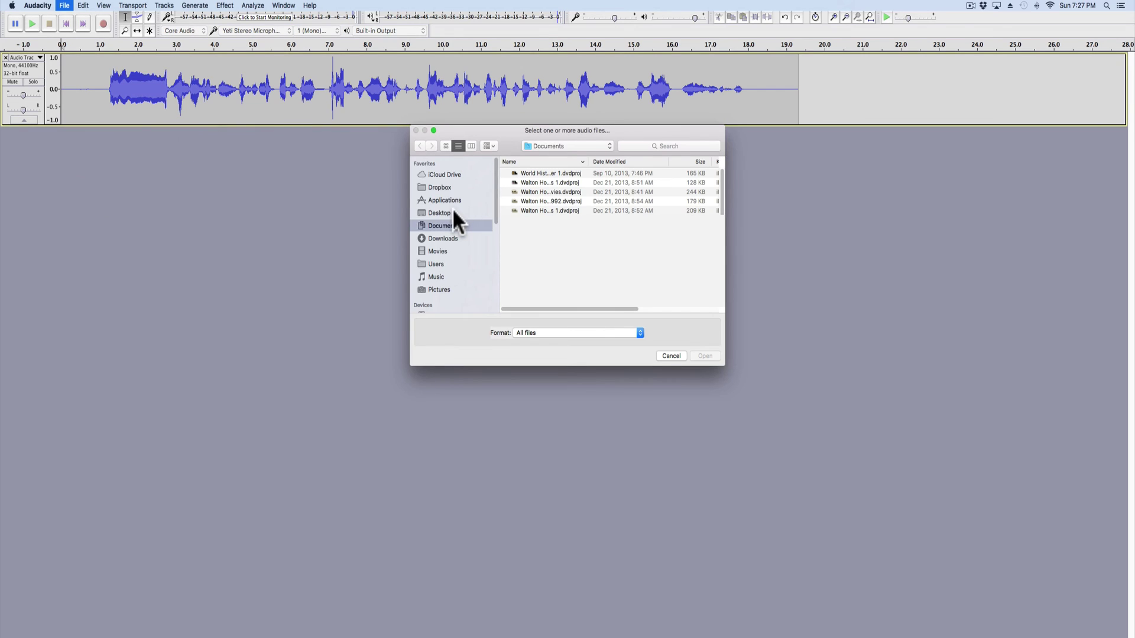
left_click(452, 213)
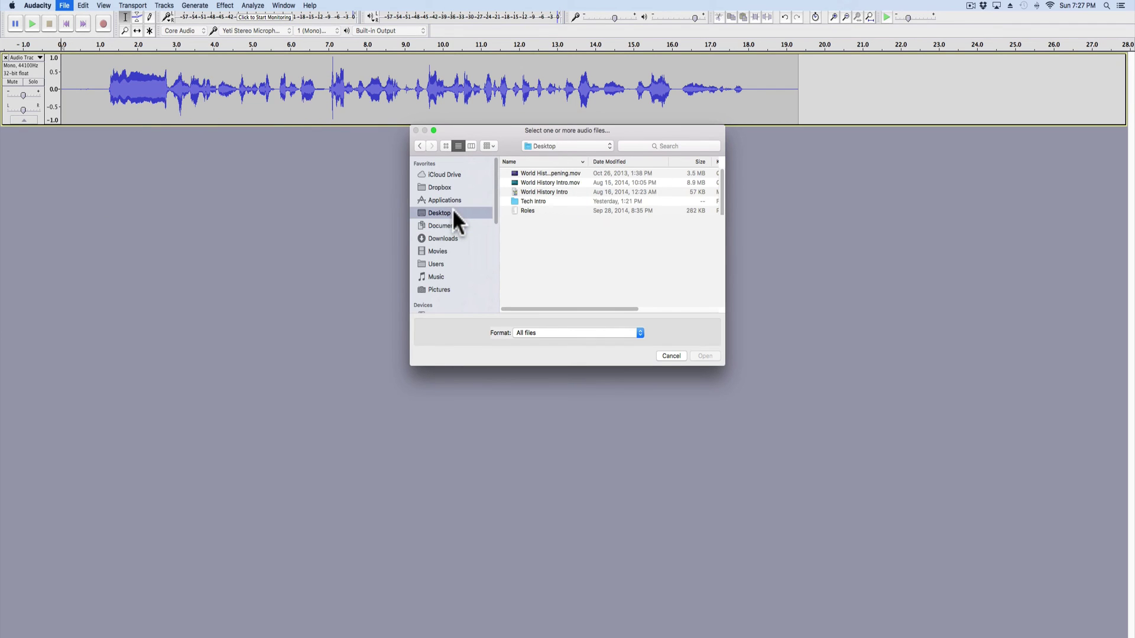
double_click(539, 200)
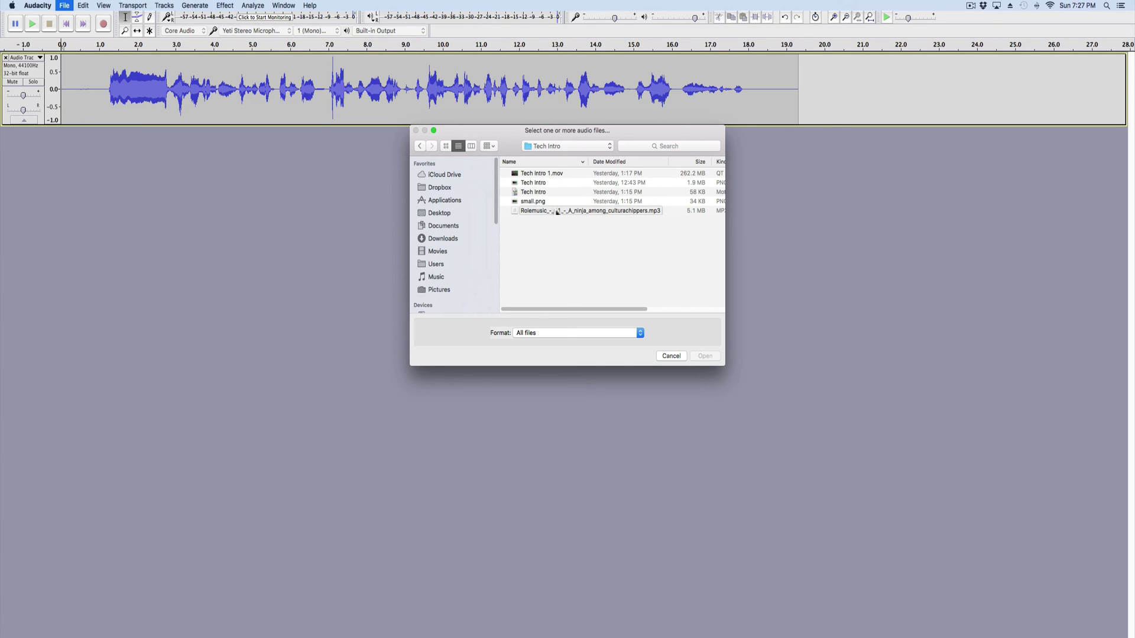
double_click(556, 211)
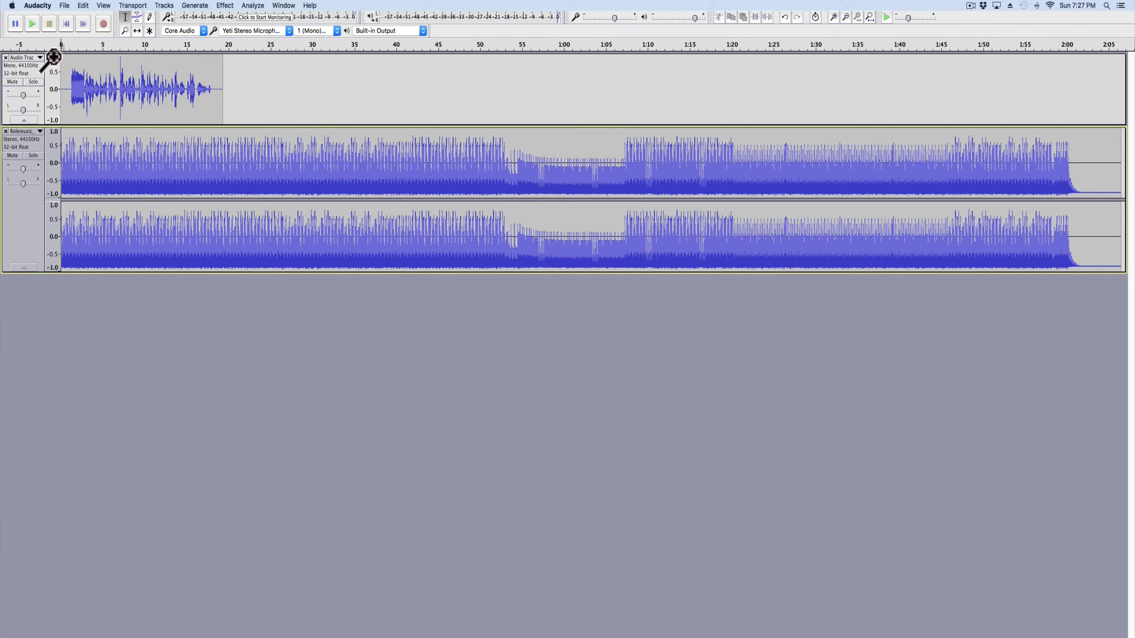
left_click(29, 24)
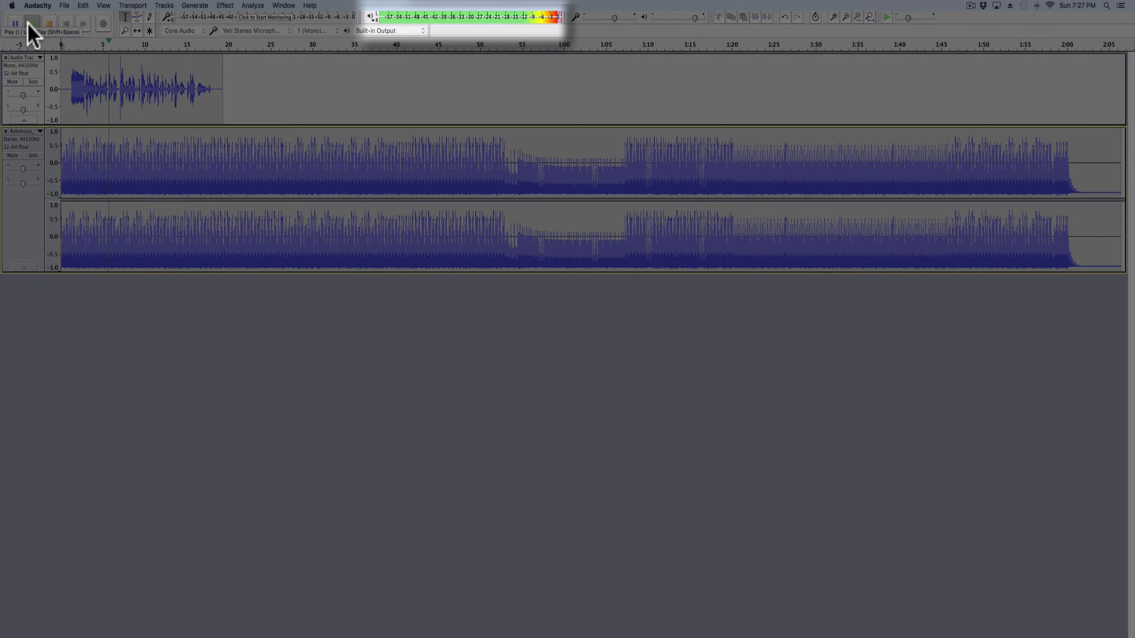
left_click(51, 23)
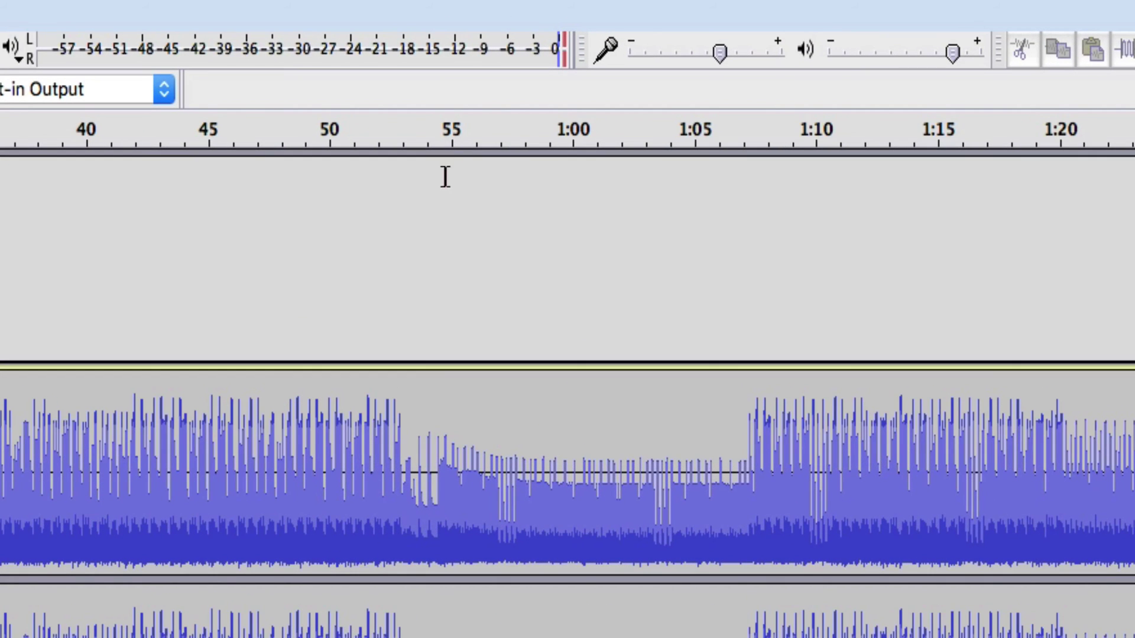
left_click(563, 62)
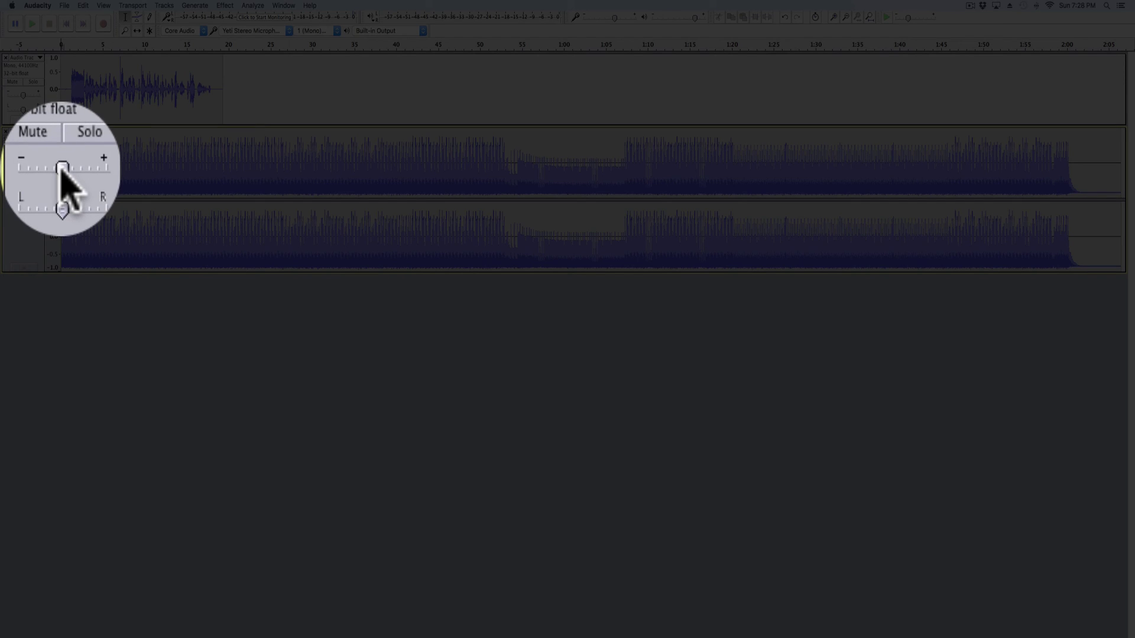
Lower the music track's gain to a negative dB value and play the mix to check it.
left_click(23, 167)
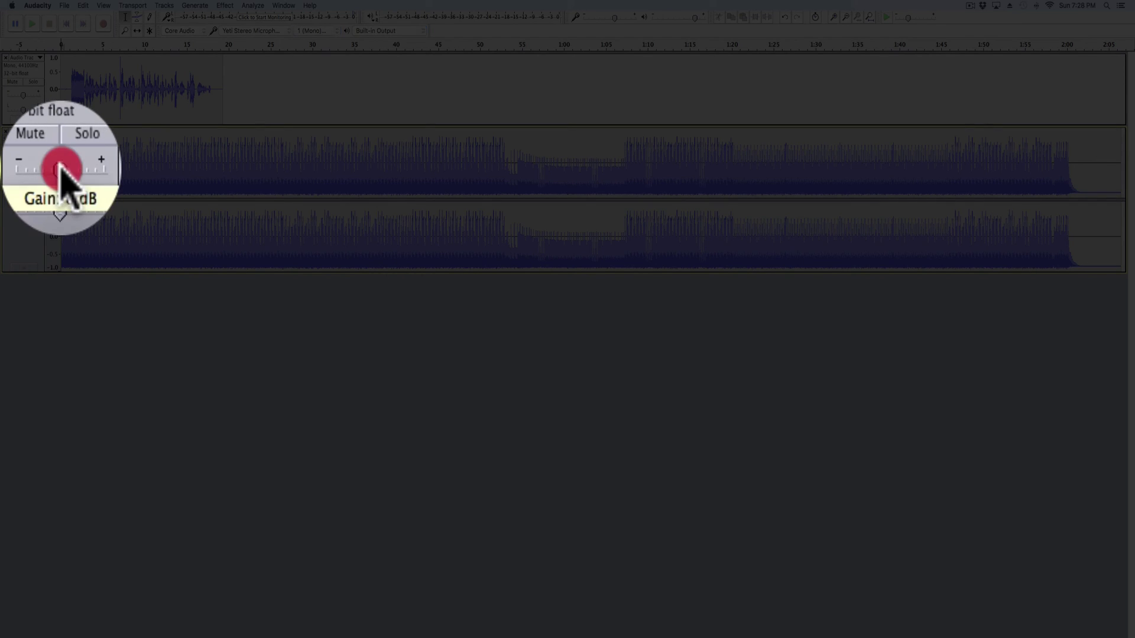
left_click_drag(23, 167, 10, 167)
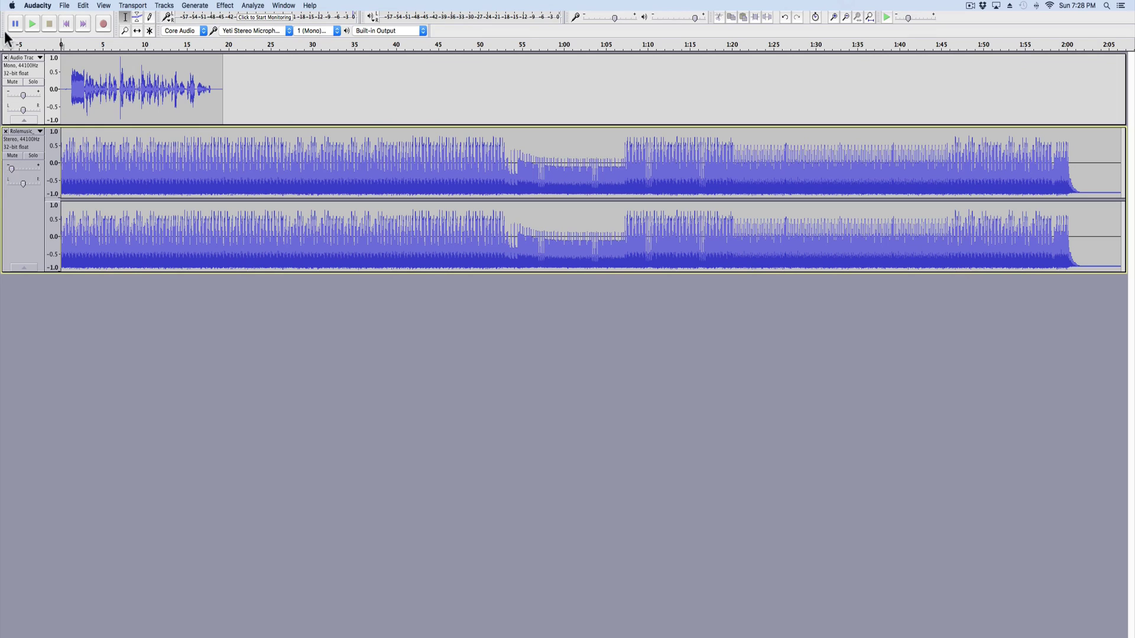
left_click(31, 25)
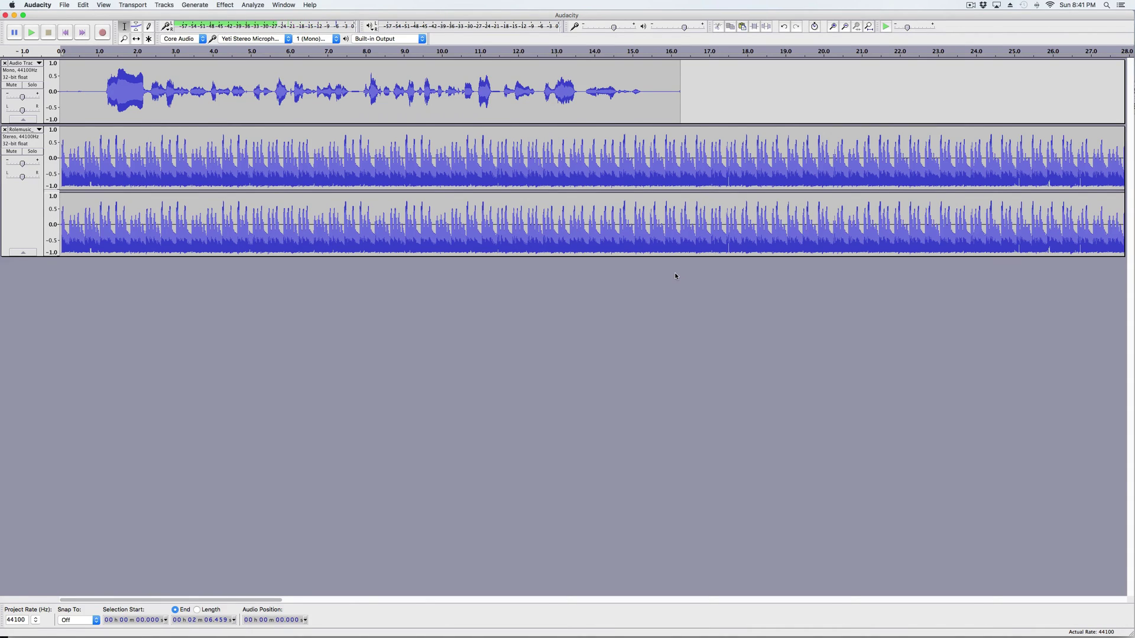
Save the project as 'Audacity Example' in the Examples folder with voice and music tracks.
left_click(64, 5)
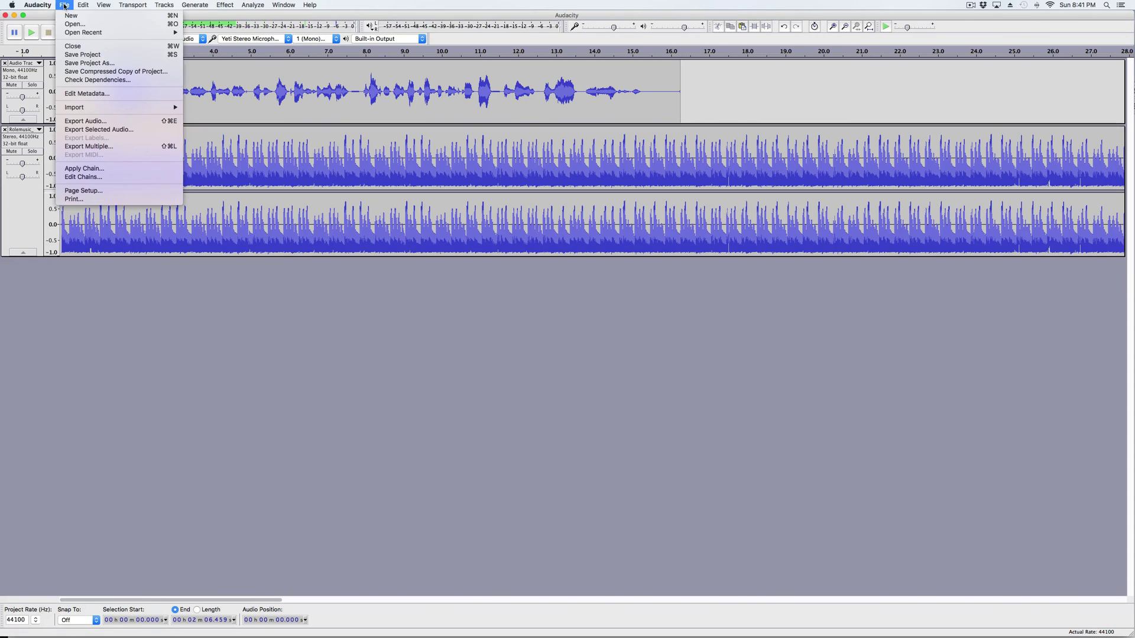
left_click(93, 57)
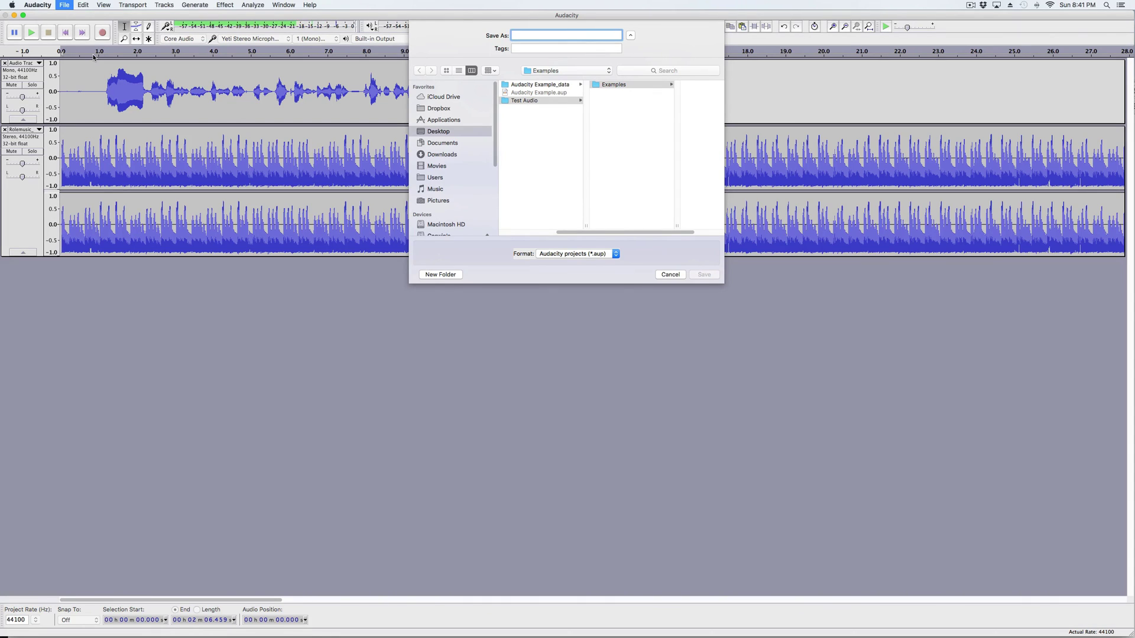
type("Au")
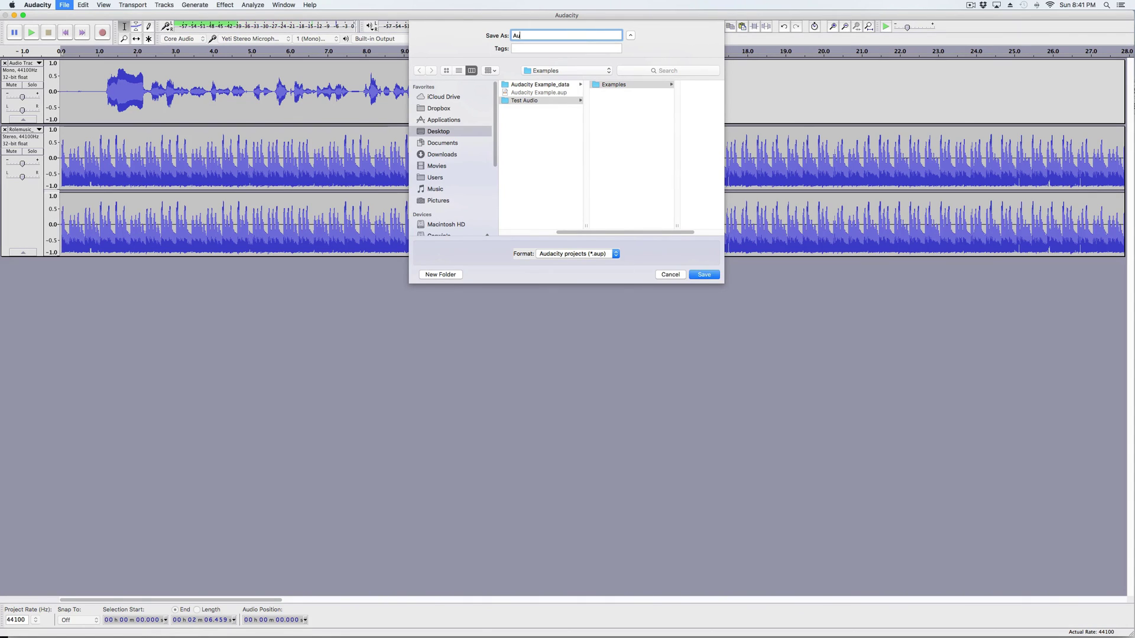
type("dacity Example")
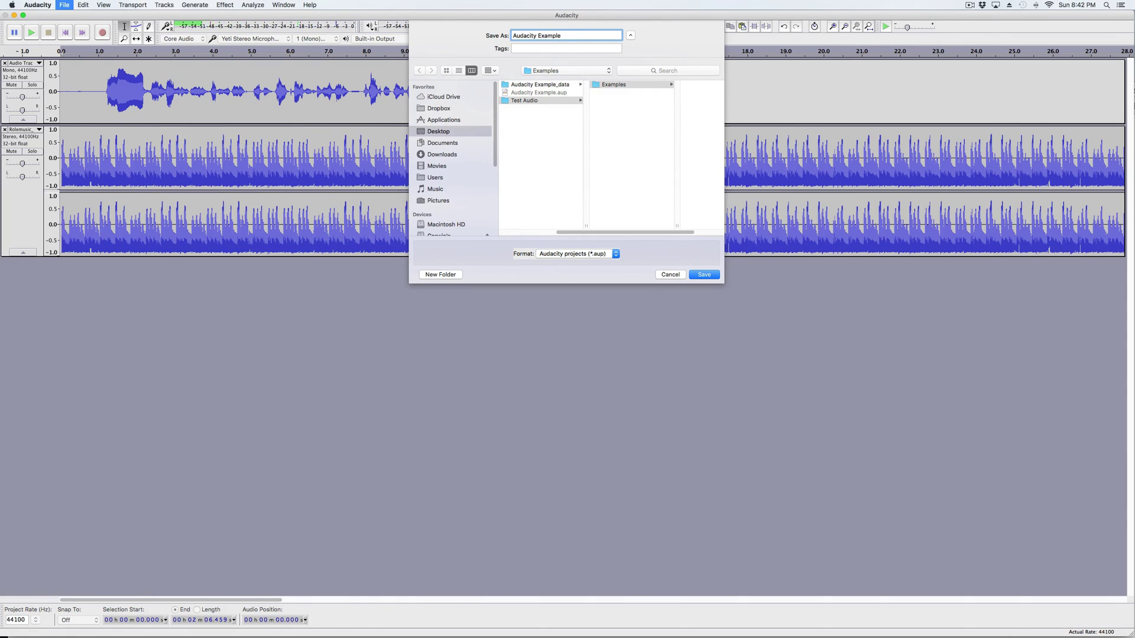
key("Return")
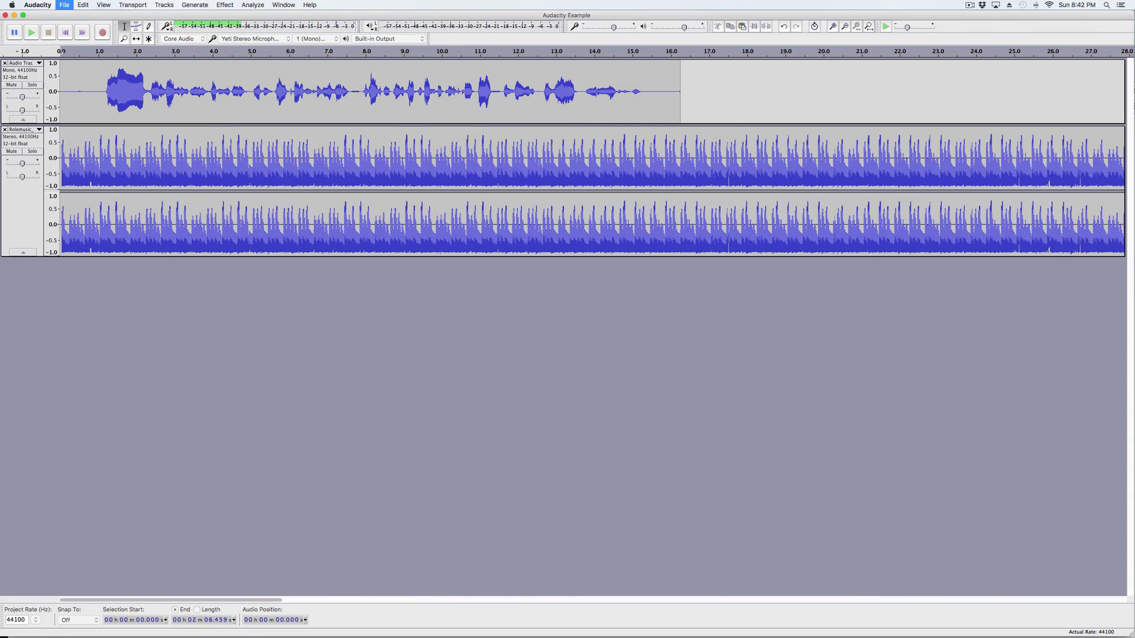